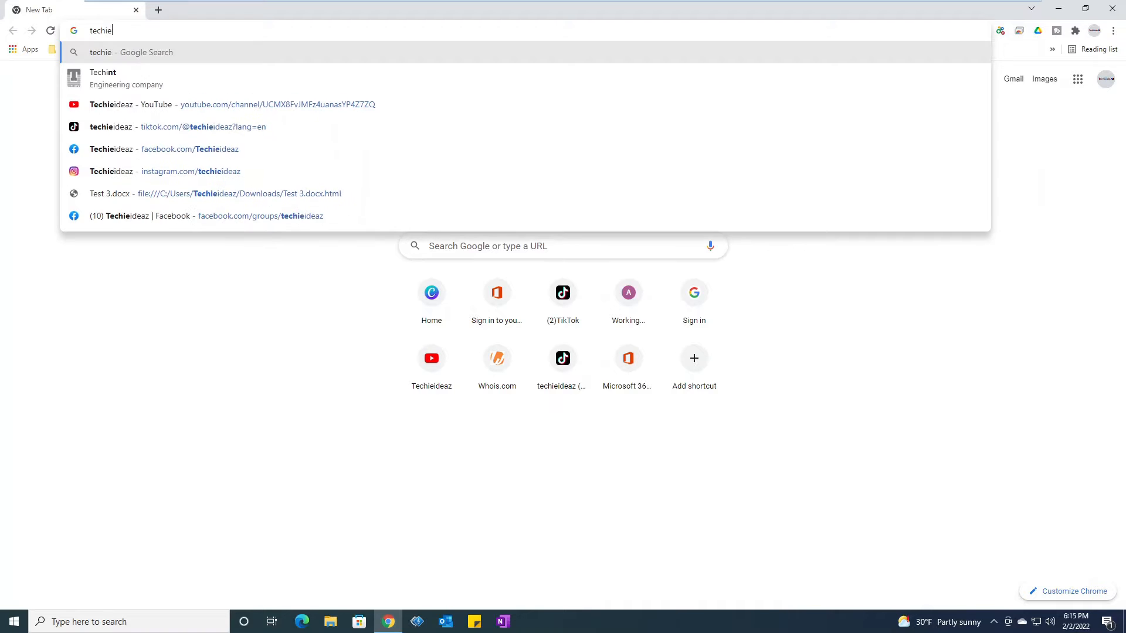
# Load techieideaz.com/cpanel and continue through the redirect page to the cPanel login page.
pyautogui.write('.com')
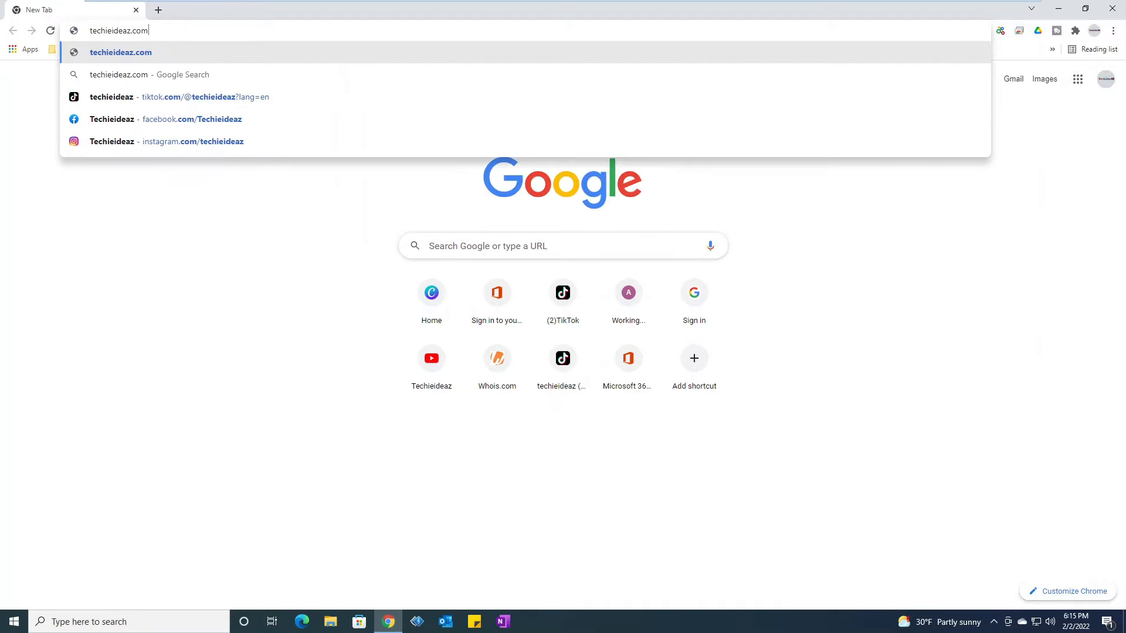
pyautogui.write('/cpanel')
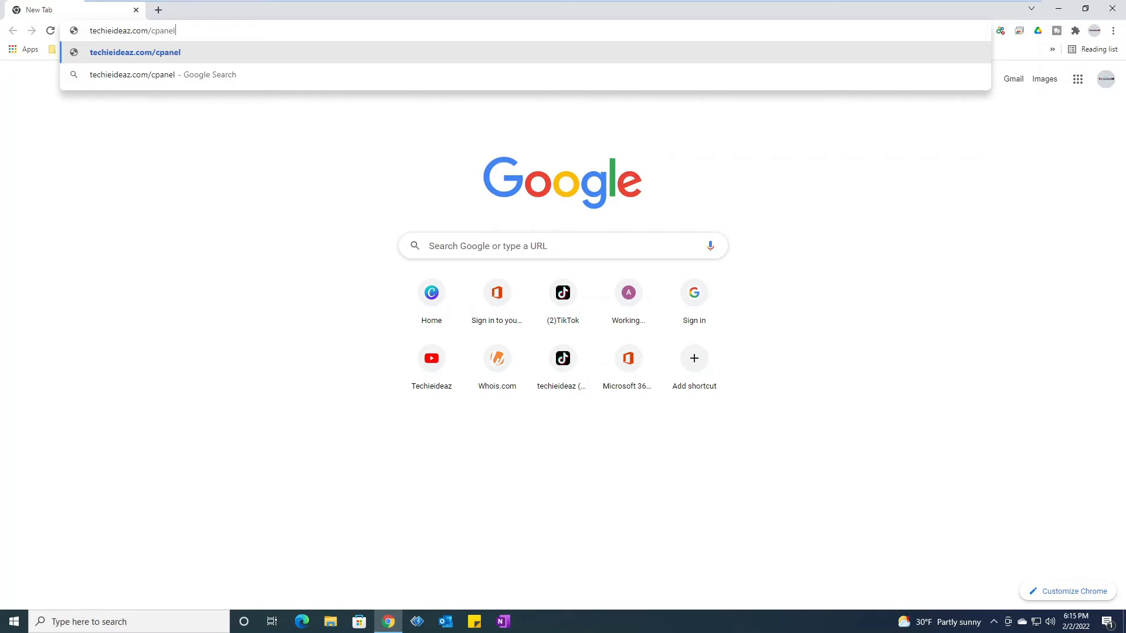
pyautogui.press('Return')
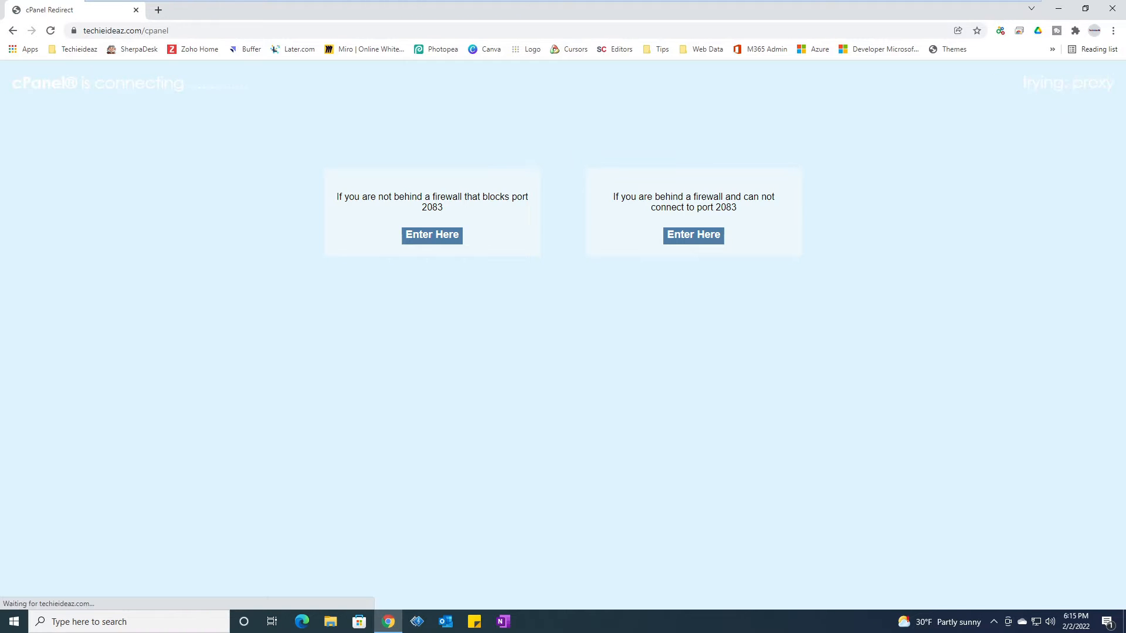
pyautogui.click(431, 238)
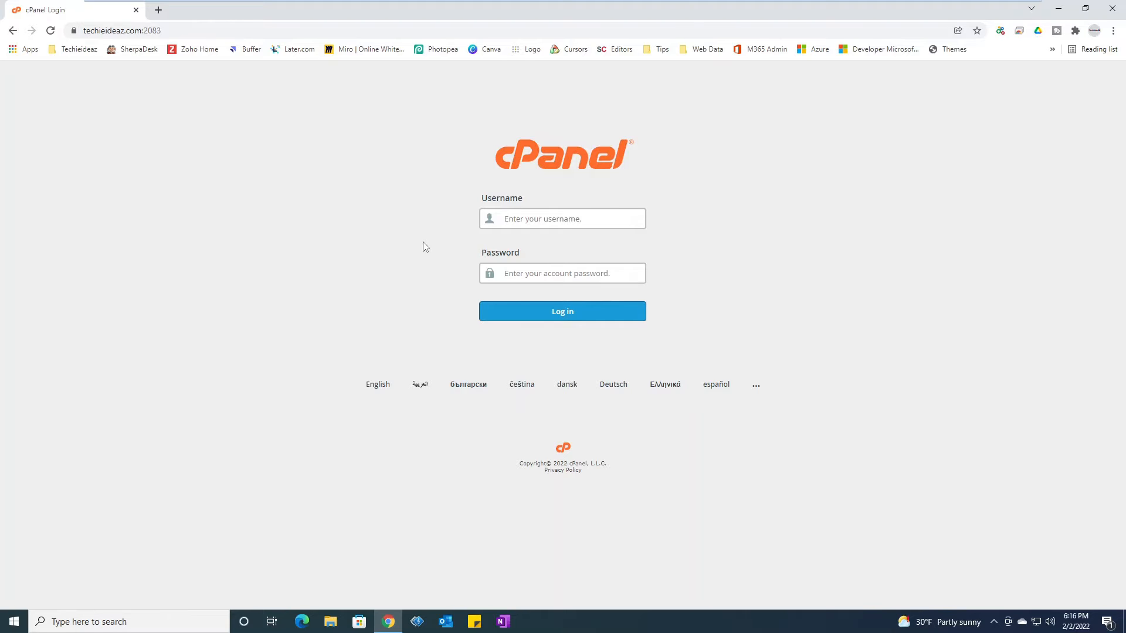
# Log in with the account username and password, declining Chrome's offer to save the password.
pyautogui.write('techide')
pyautogui.press('BackSpace')
pyautogui.write('eideaz•••••••')
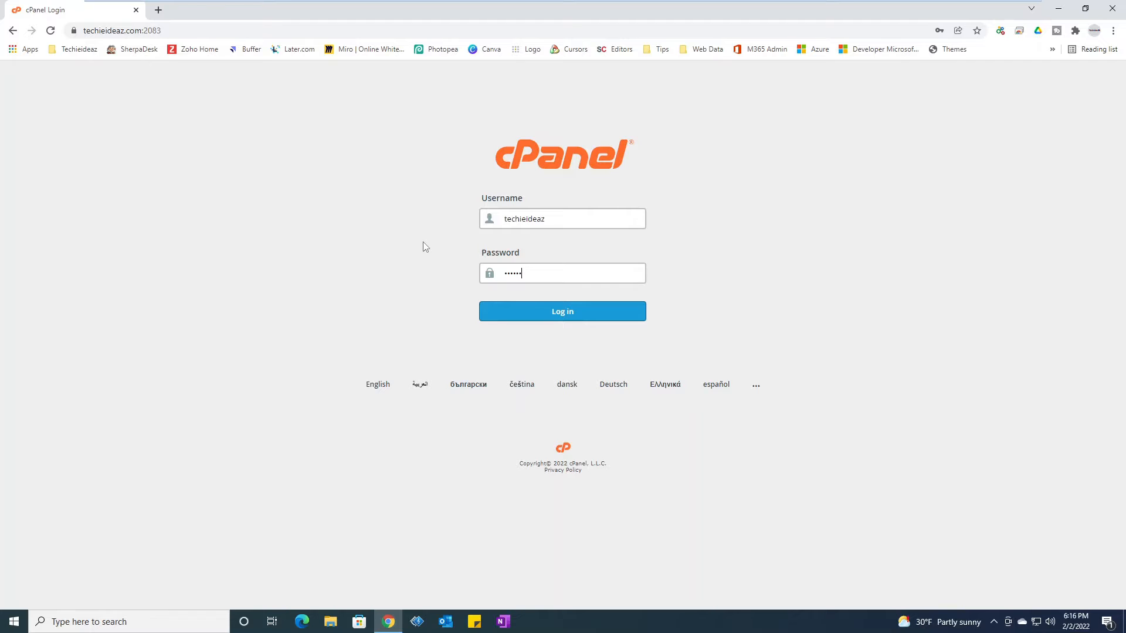
pyautogui.write('•••')
pyautogui.press('Return')
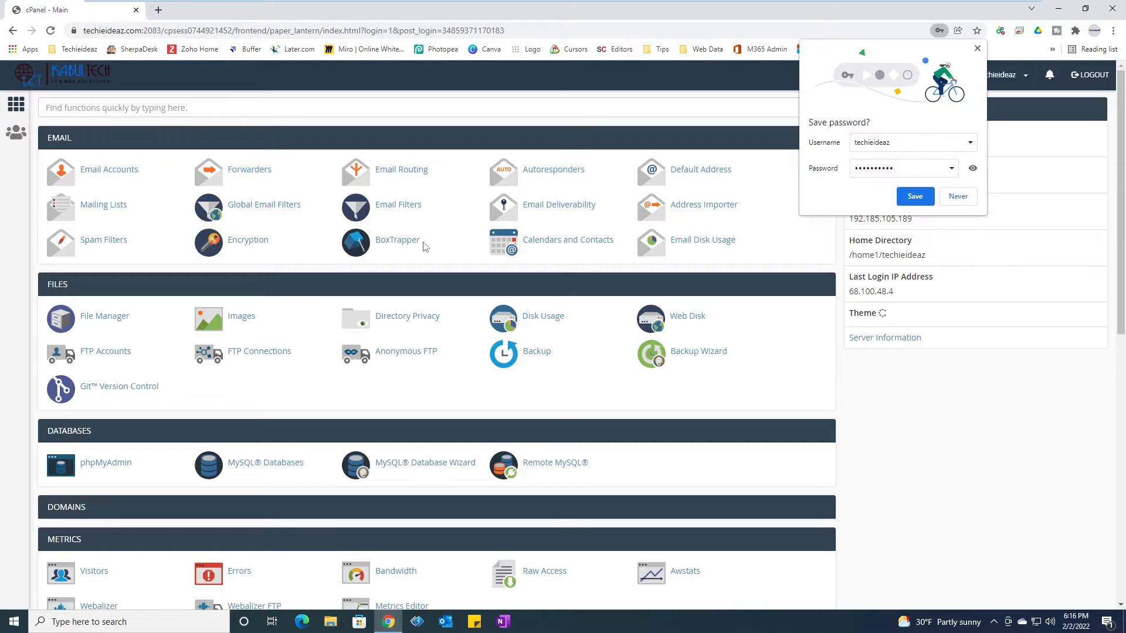
pyautogui.click(958, 197)
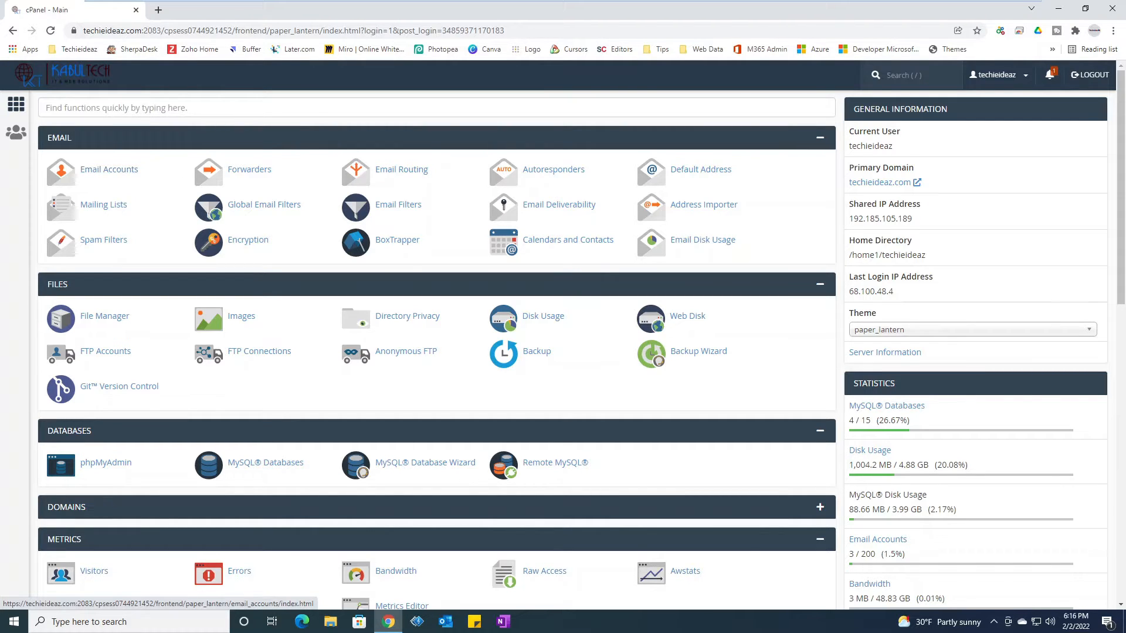
# Filter cPanel functions by 'email' and open Email Accounts.
pyautogui.click(116, 108)
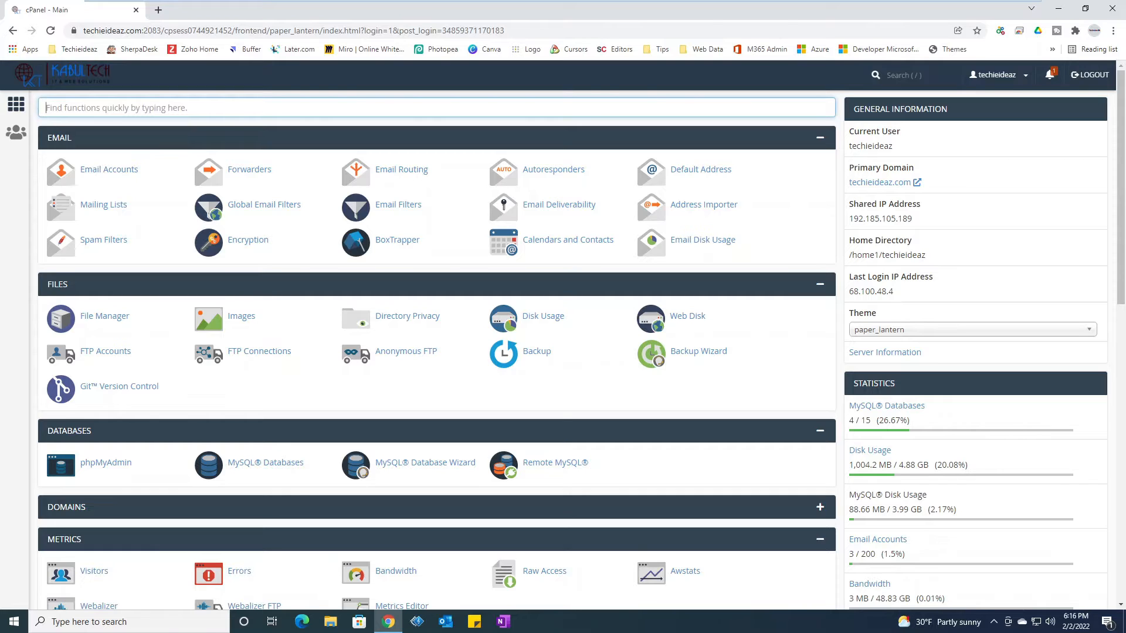
pyautogui.write('email')
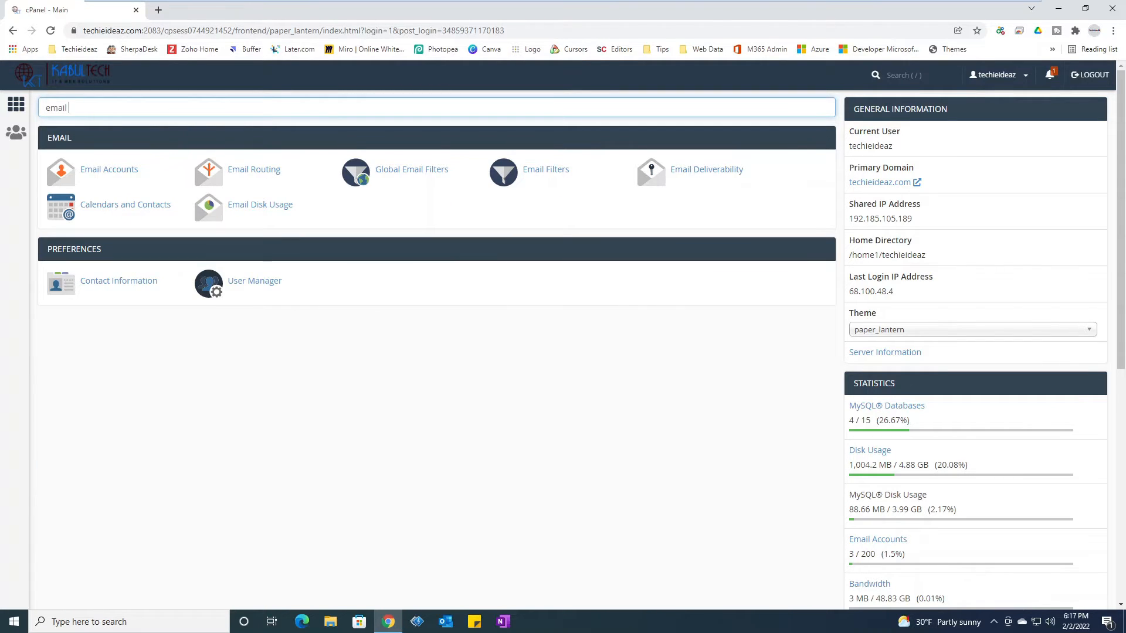
pyautogui.click(109, 175)
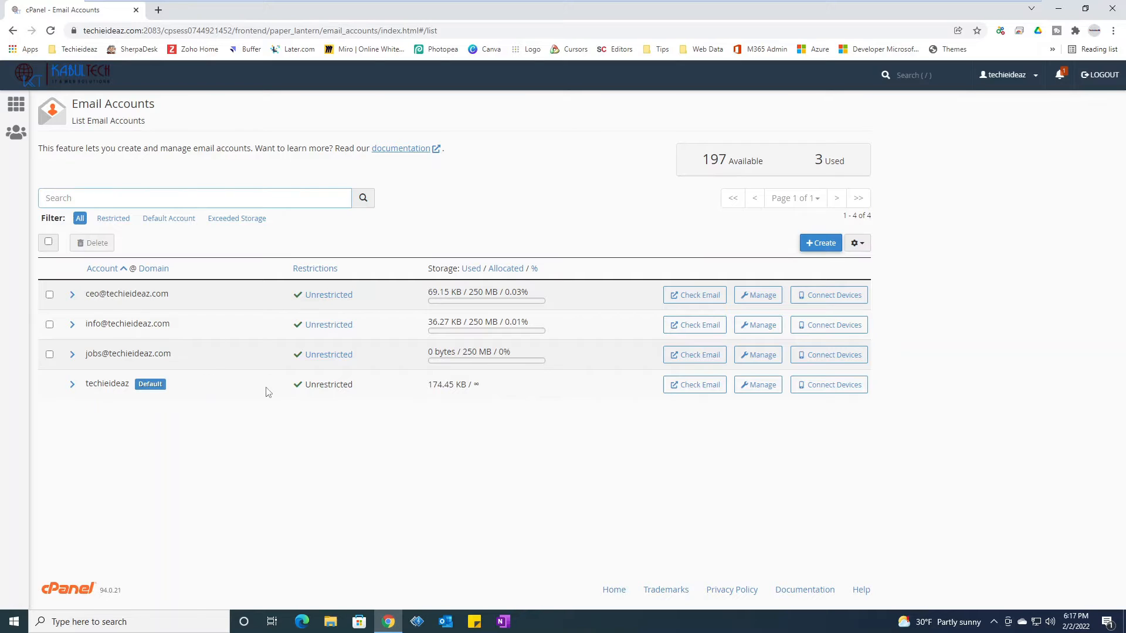
# Tick the ceo mailbox and open its Connect Devices mail client setup page.
pyautogui.click(49, 295)
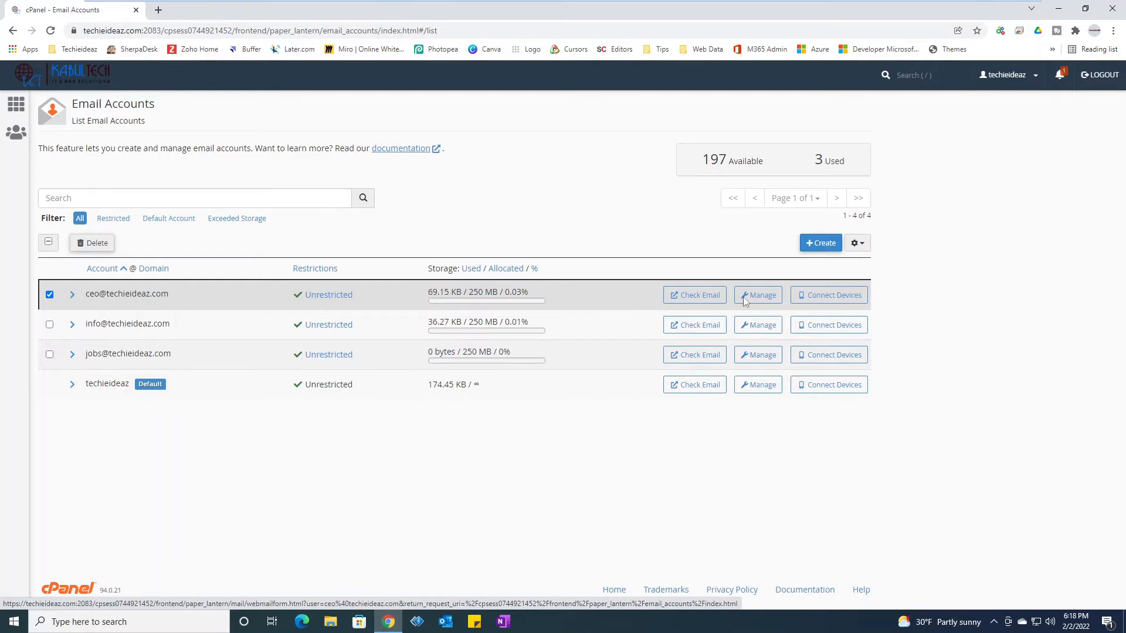
pyautogui.click(840, 298)
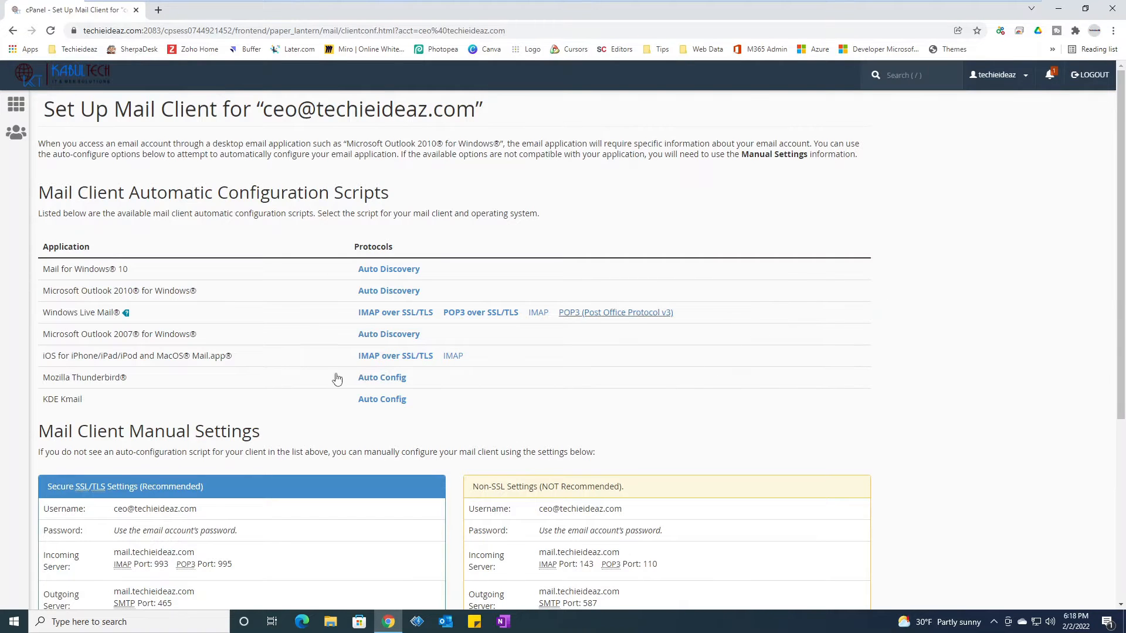
# Review the ceo mailbox's secure settings: mail.techieideaz.com, IMAP 993, POP3 995, SMTP 465.
pyautogui.scroll(-5, 233, 434)
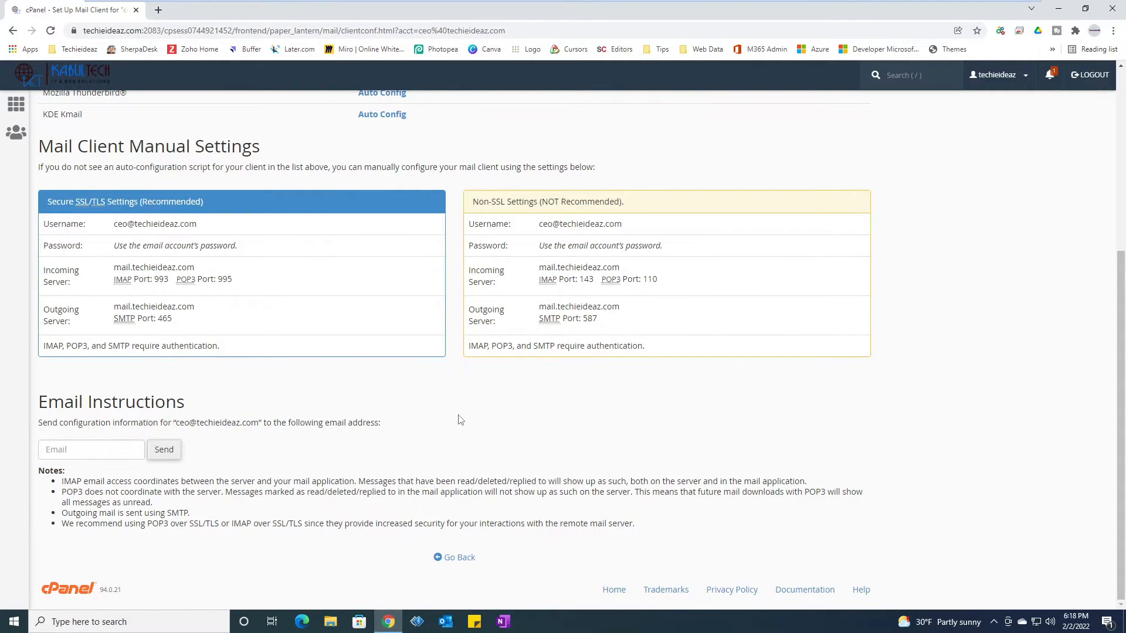
pyautogui.click(88, 450)
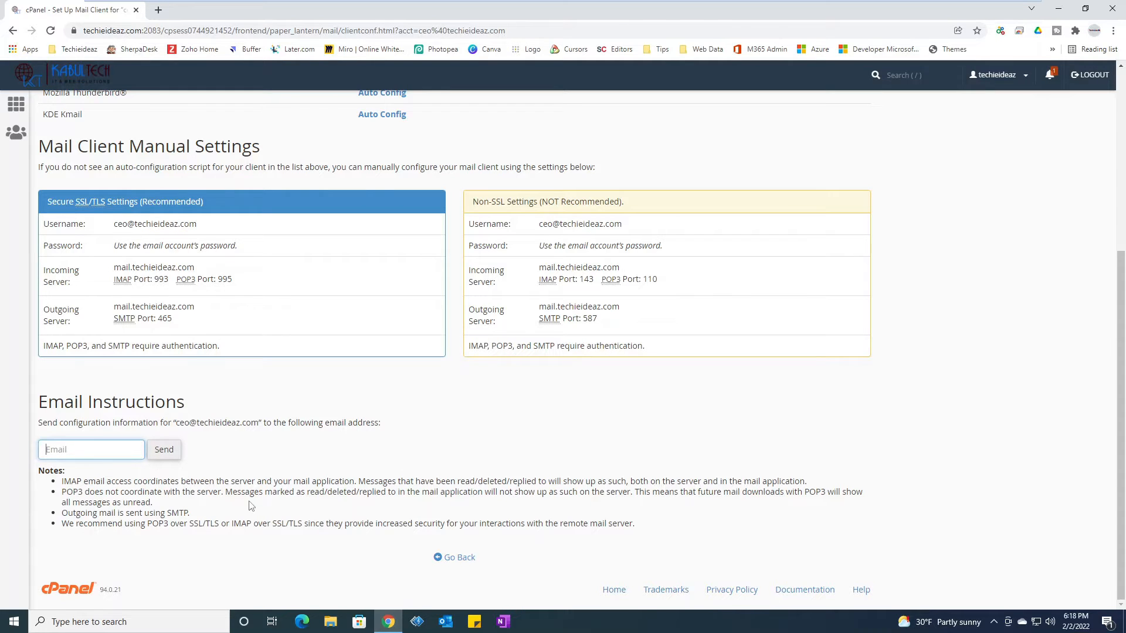
pyautogui.scroll(2, 157, 509)
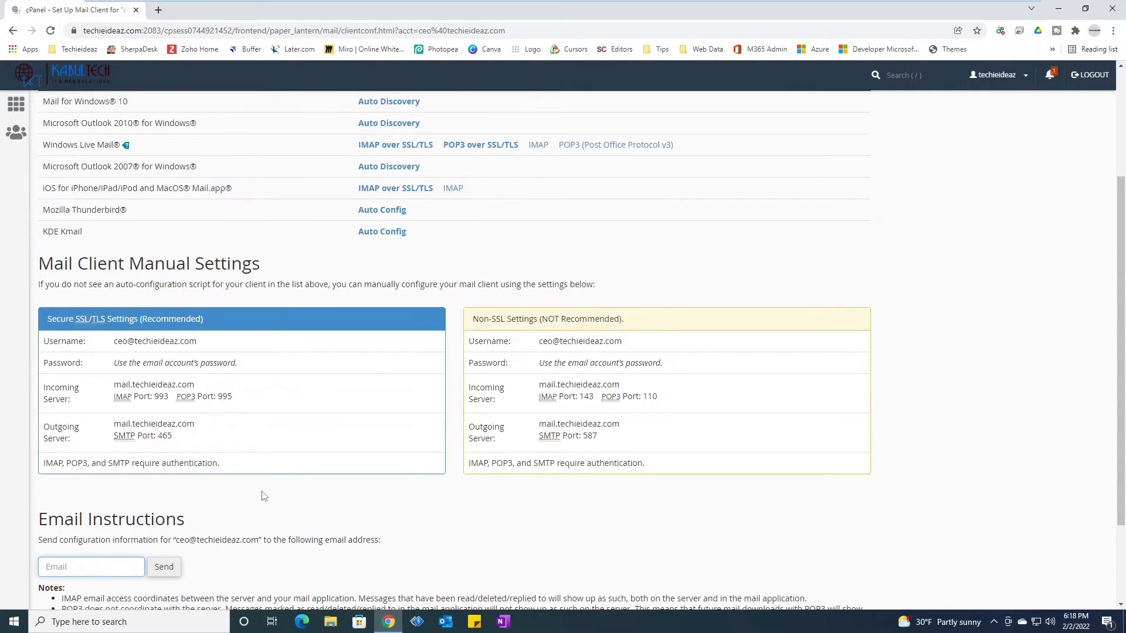
pyautogui.scroll(-2, 157, 509)
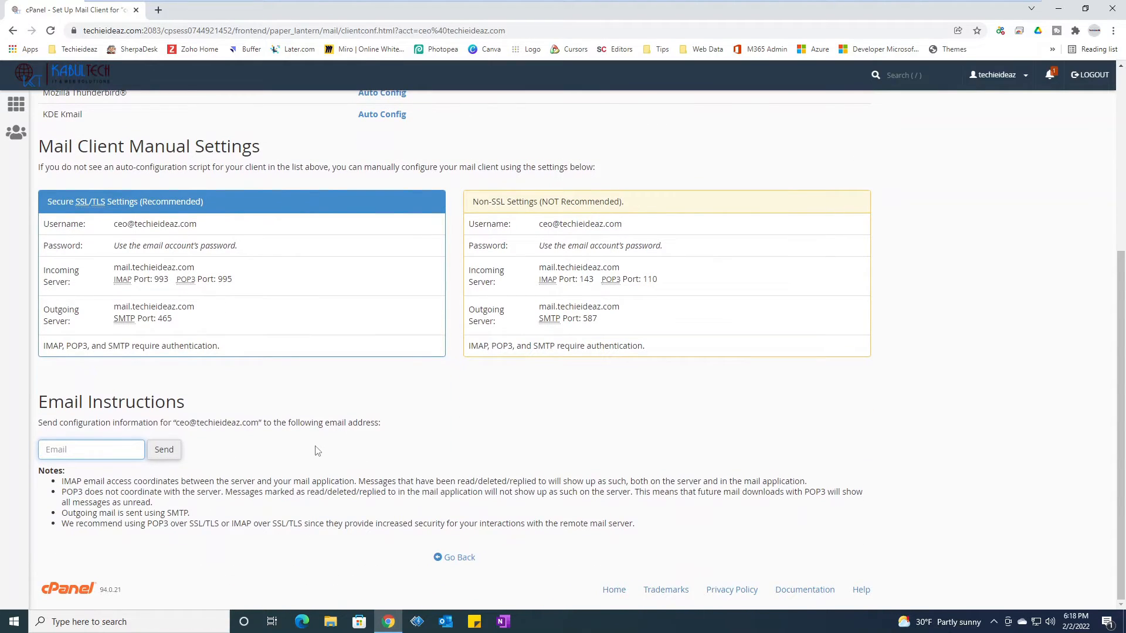
pyautogui.scroll(4, 363, 441)
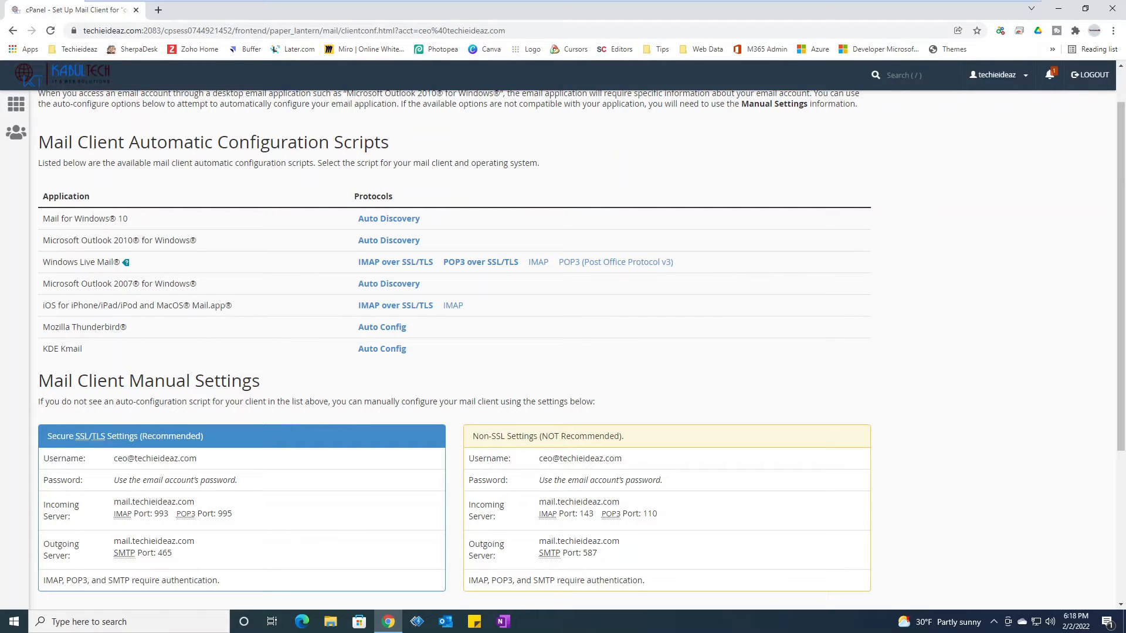
pyautogui.moveTo(41, 219); pyautogui.dragTo(201, 357)
pyautogui.click(227, 357)
pyautogui.scroll(1, 372, 419)
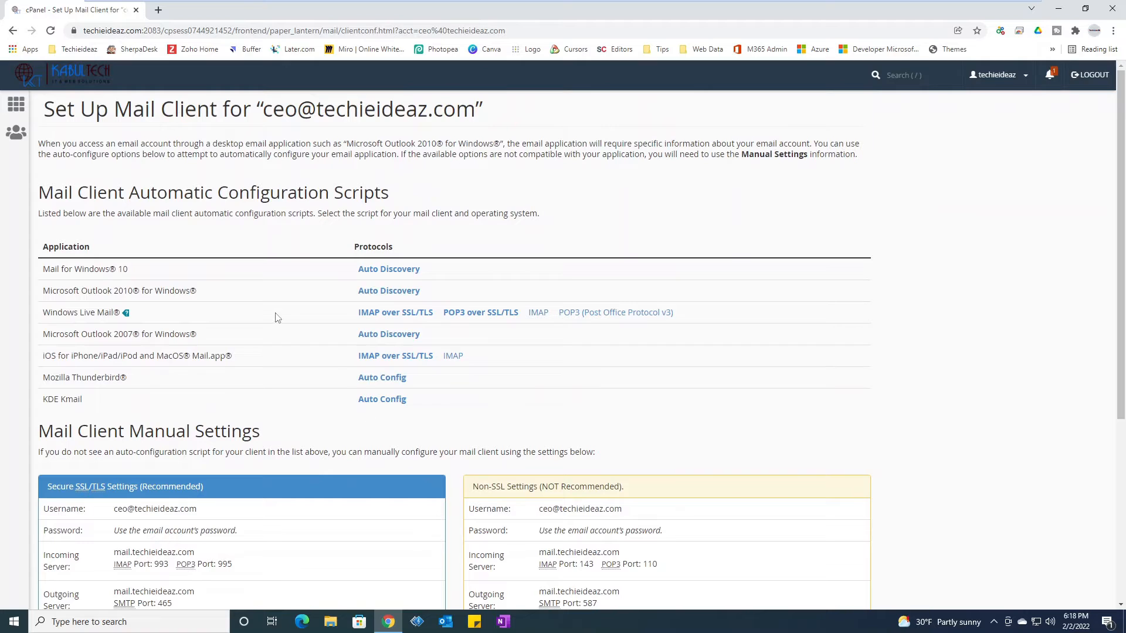
# Use the browser's Back button to return to the Email Accounts list.
pyautogui.rightClick(17, 33)
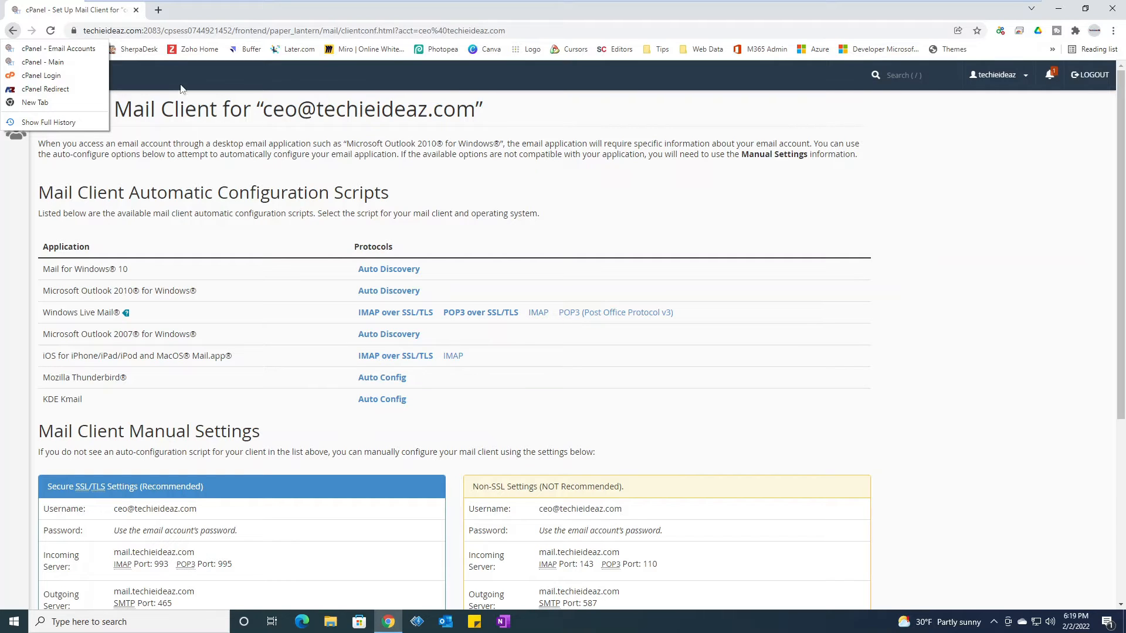
pyautogui.click(14, 33)
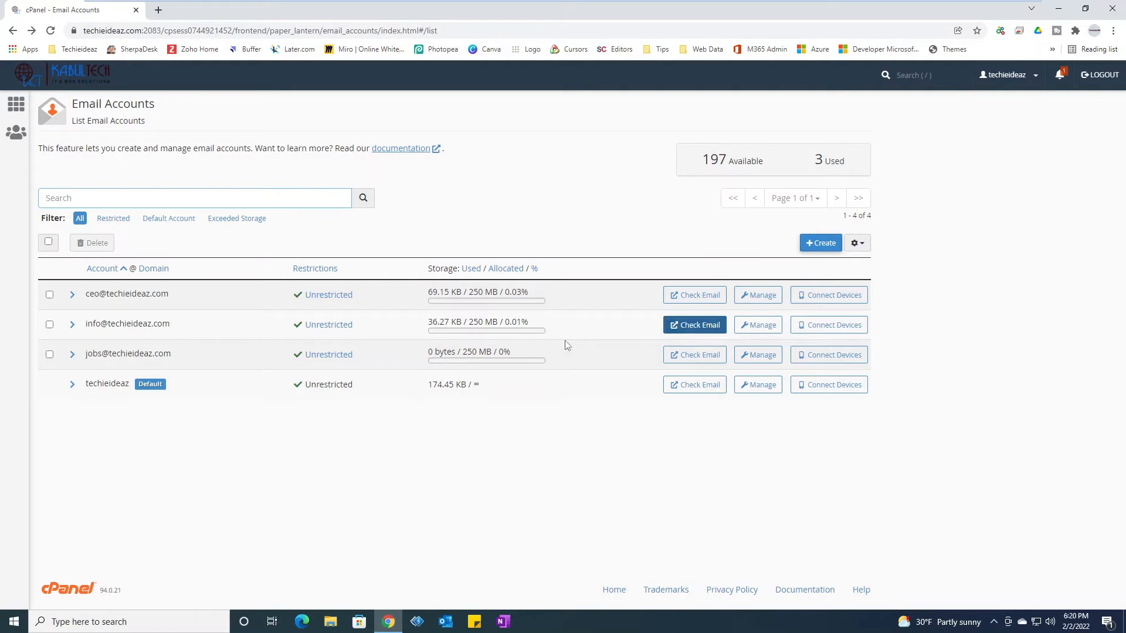
# Tick the jobs mailbox and open its Manage page showing 250 MB storage.
pyautogui.click(49, 354)
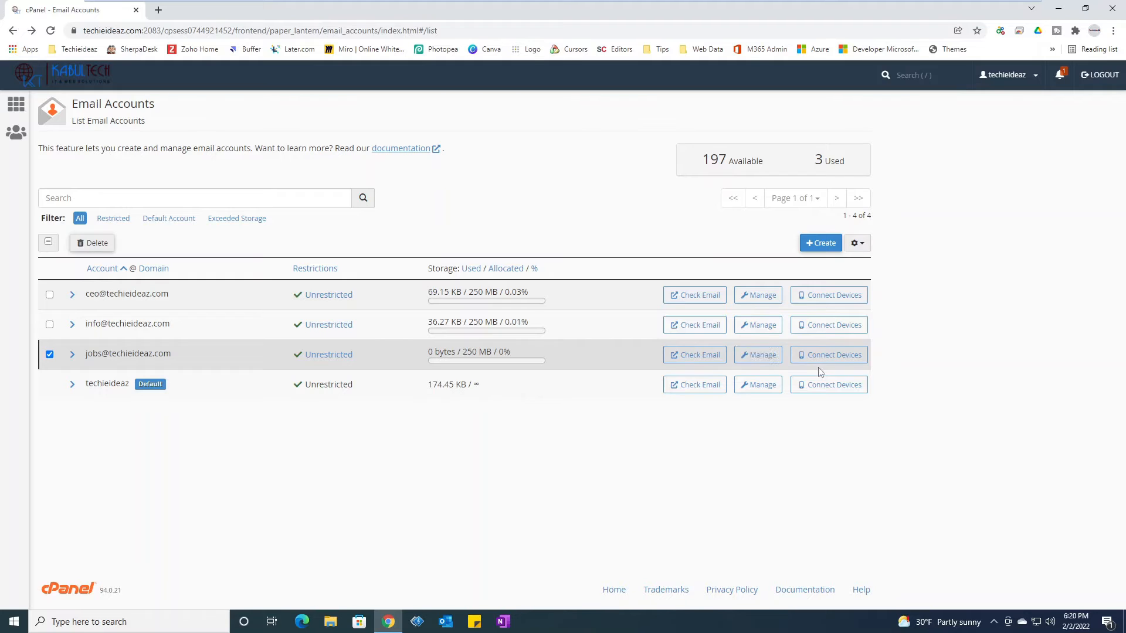
pyautogui.click(761, 358)
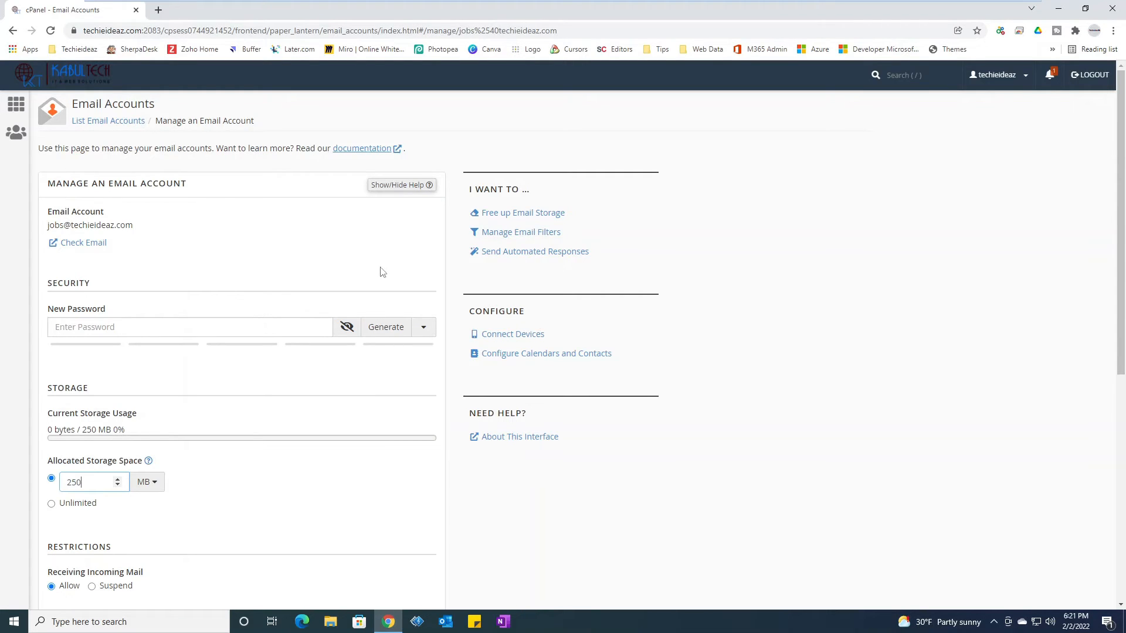
# Generate several random passwords in the jobs mailbox's New Password field.
pyautogui.scroll(-1, 296, 296)
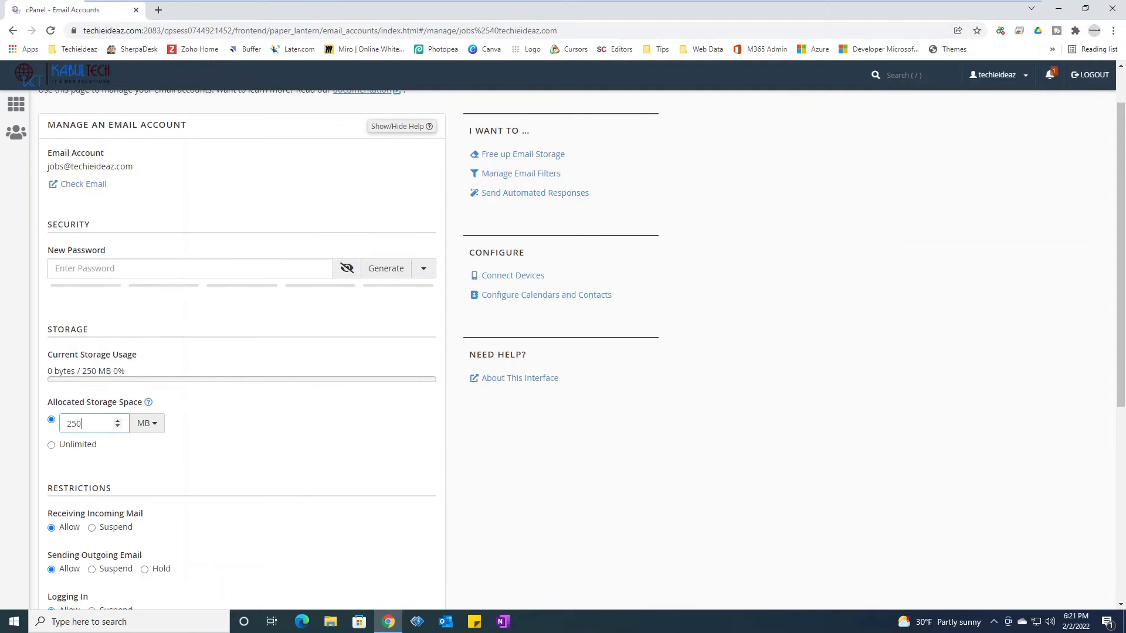
pyautogui.click(162, 276)
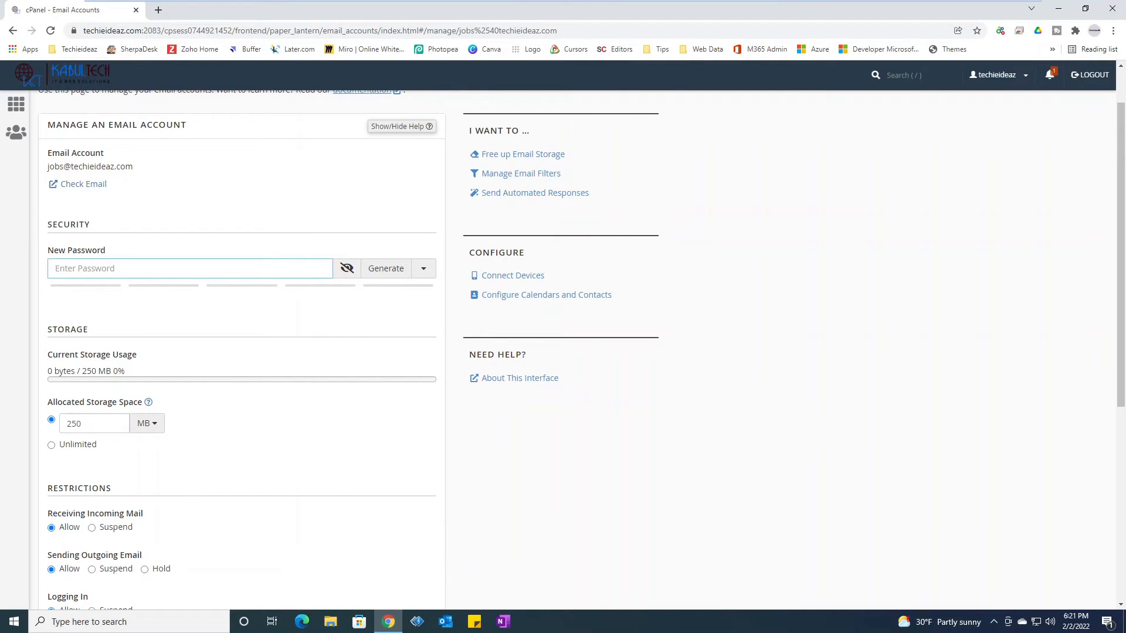
pyautogui.moveTo(48, 167); pyautogui.dragTo(141, 170)
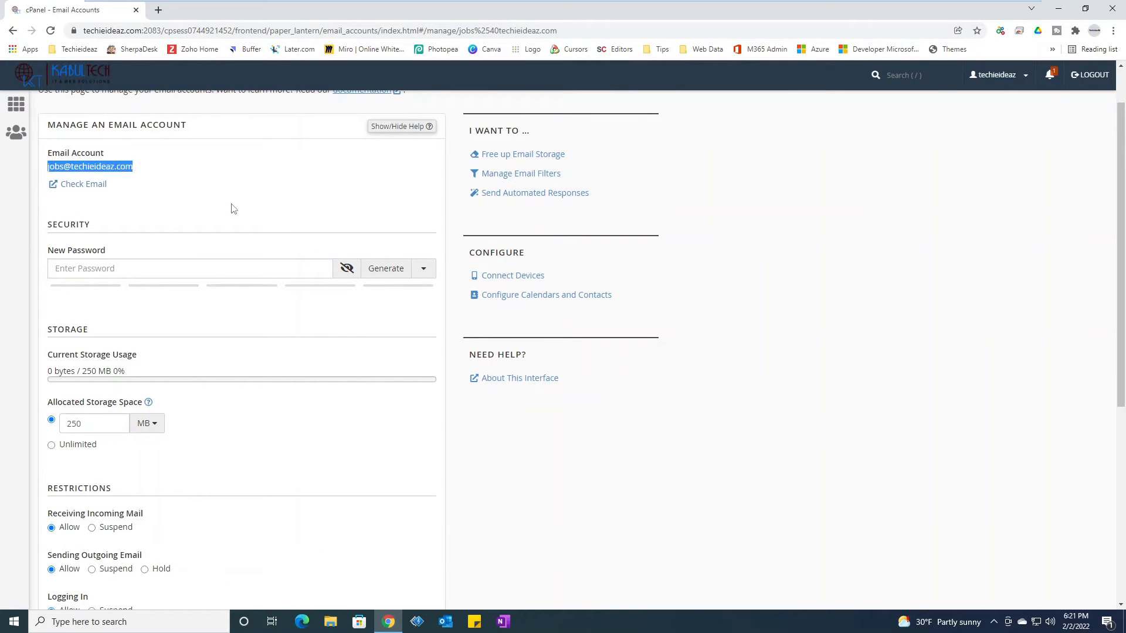
pyautogui.click(210, 268)
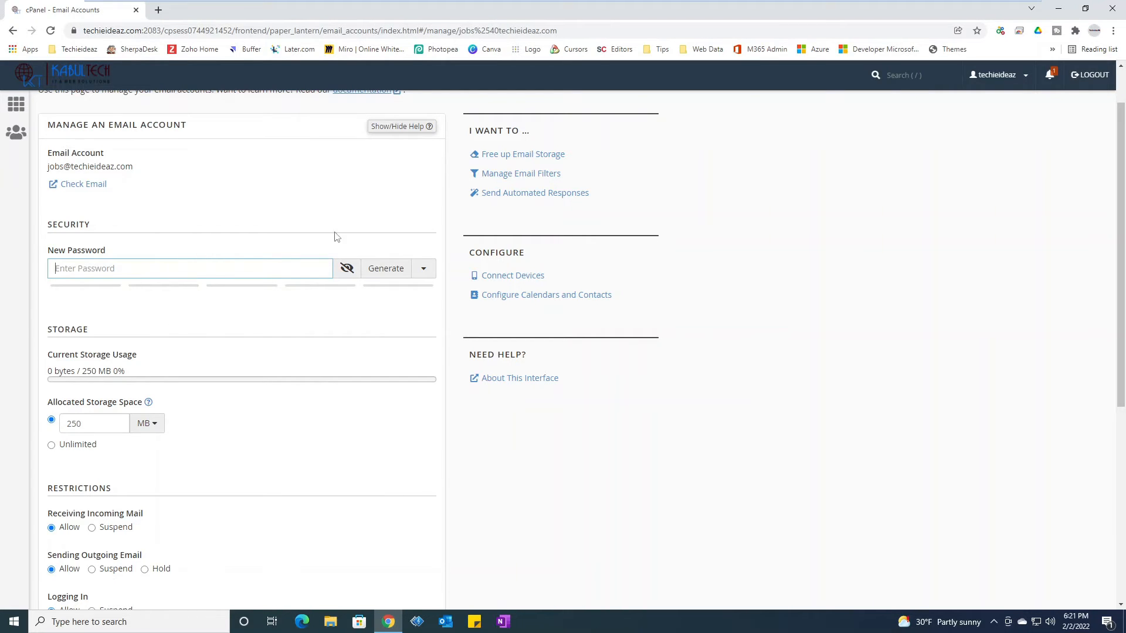
pyautogui.click(399, 274)
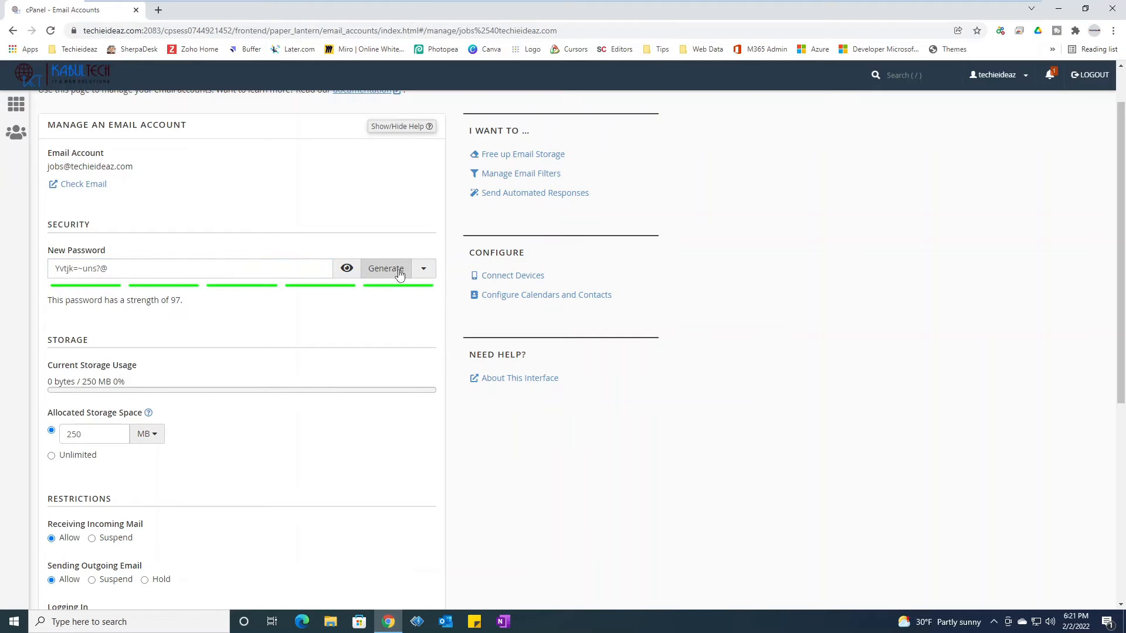
pyautogui.click(399, 275)
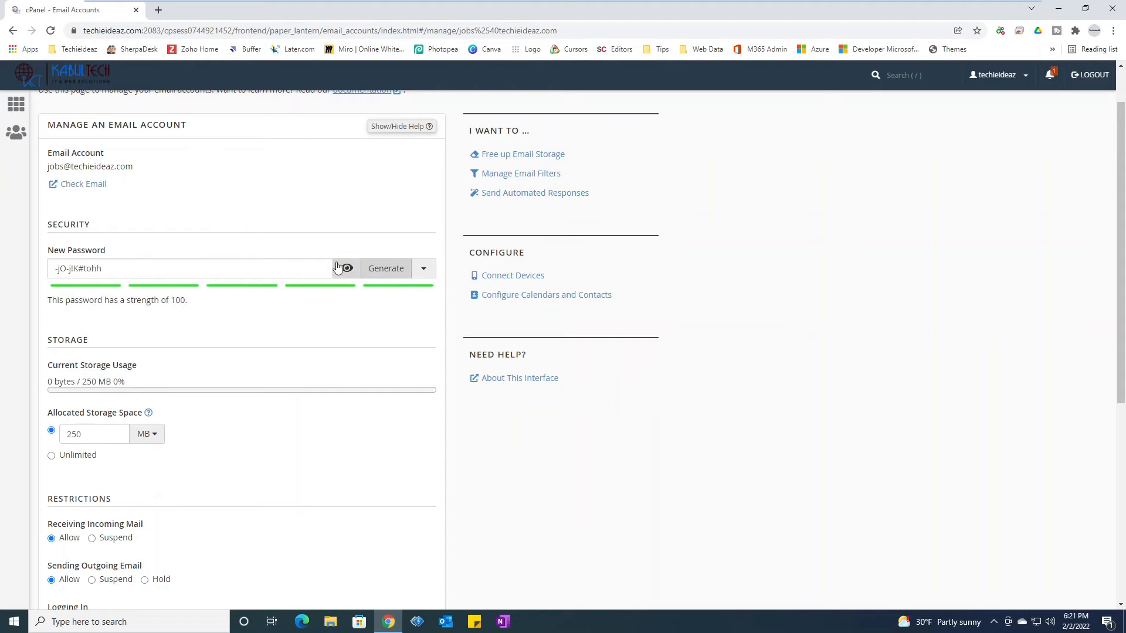
pyautogui.click(396, 281)
pyautogui.click(397, 282)
pyautogui.click(397, 281)
pyautogui.click(397, 281)
pyautogui.click(396, 281)
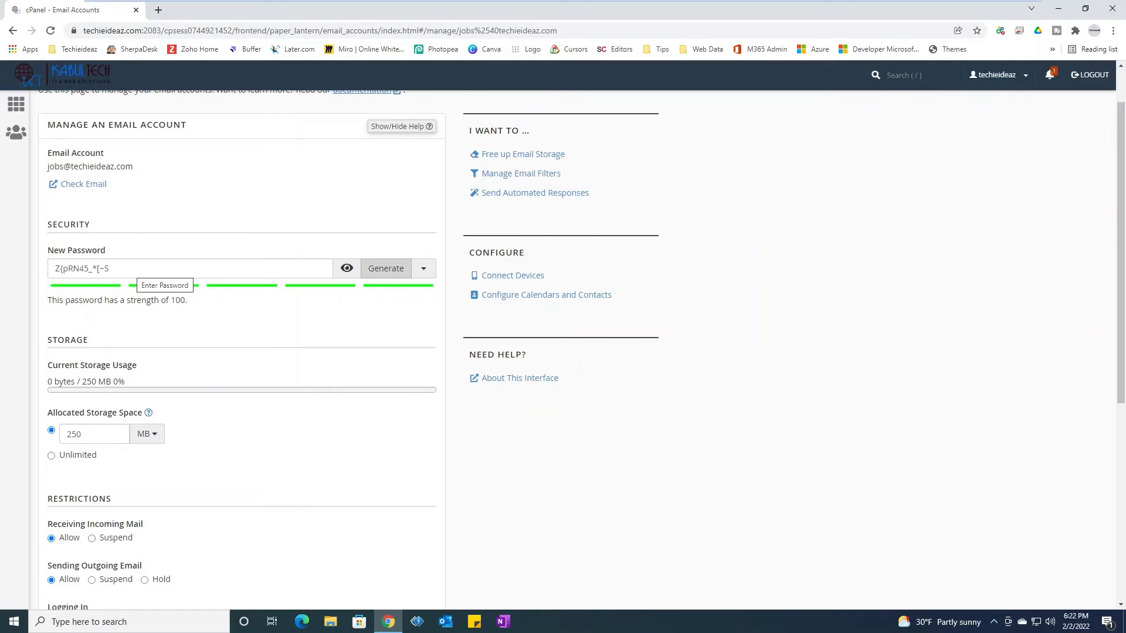
# Keep regenerating until a strength-100 password fills the New Password field.
pyautogui.moveTo(133, 268); pyautogui.dragTo(44, 274)
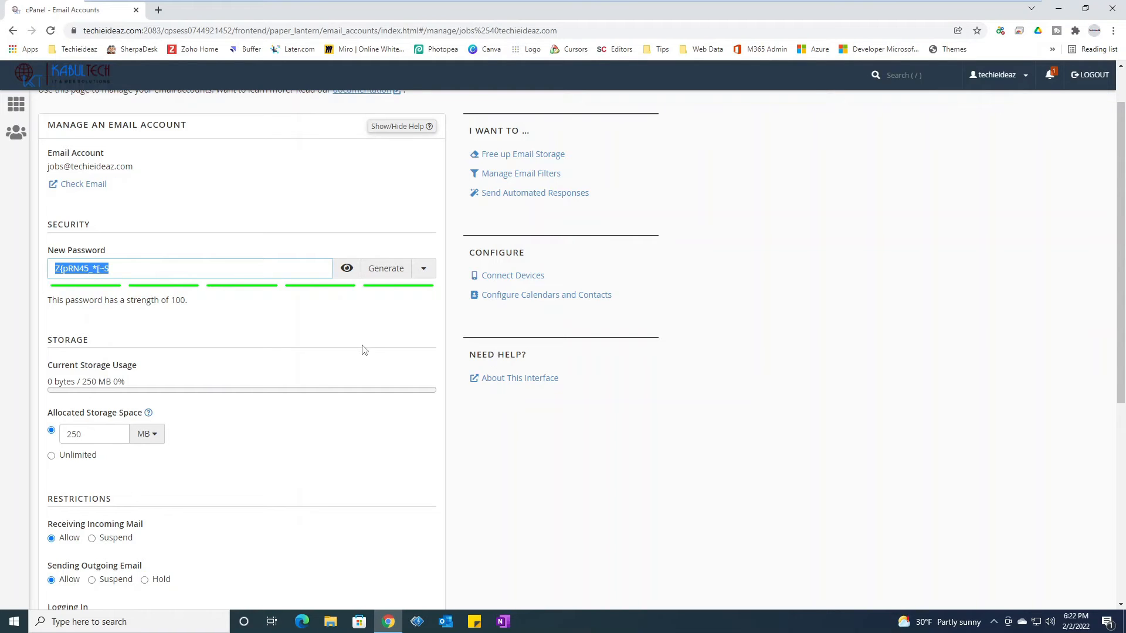
pyautogui.click(387, 274)
pyautogui.click(387, 275)
pyautogui.click(387, 276)
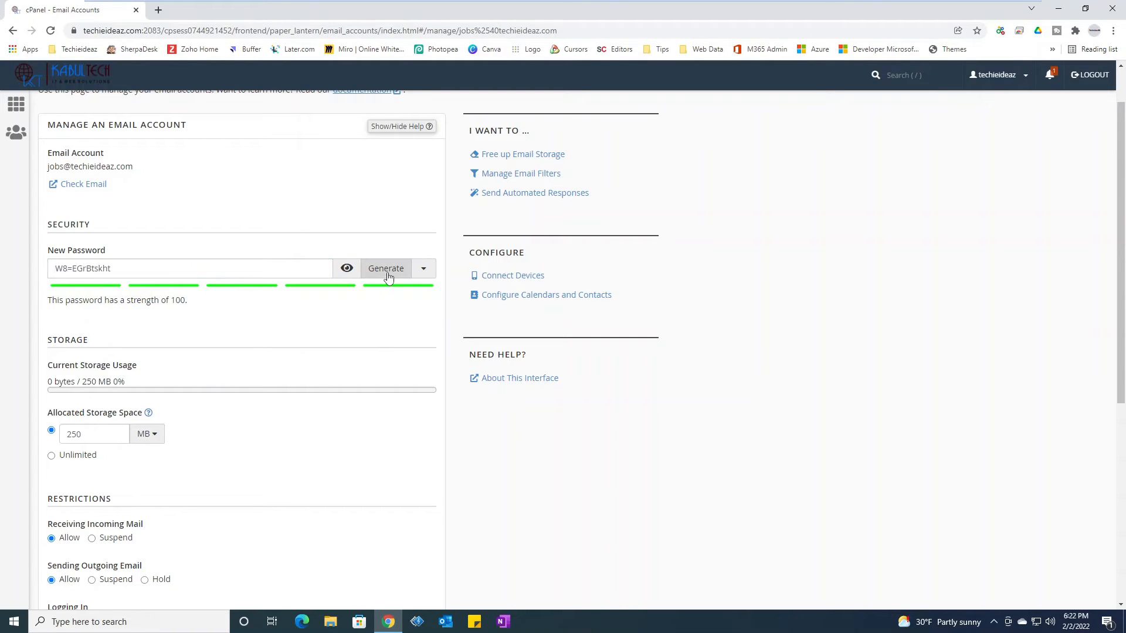
pyautogui.click(387, 277)
pyautogui.click(388, 276)
pyautogui.click(388, 276)
pyautogui.click(389, 277)
pyautogui.scroll(-1, 343, 382)
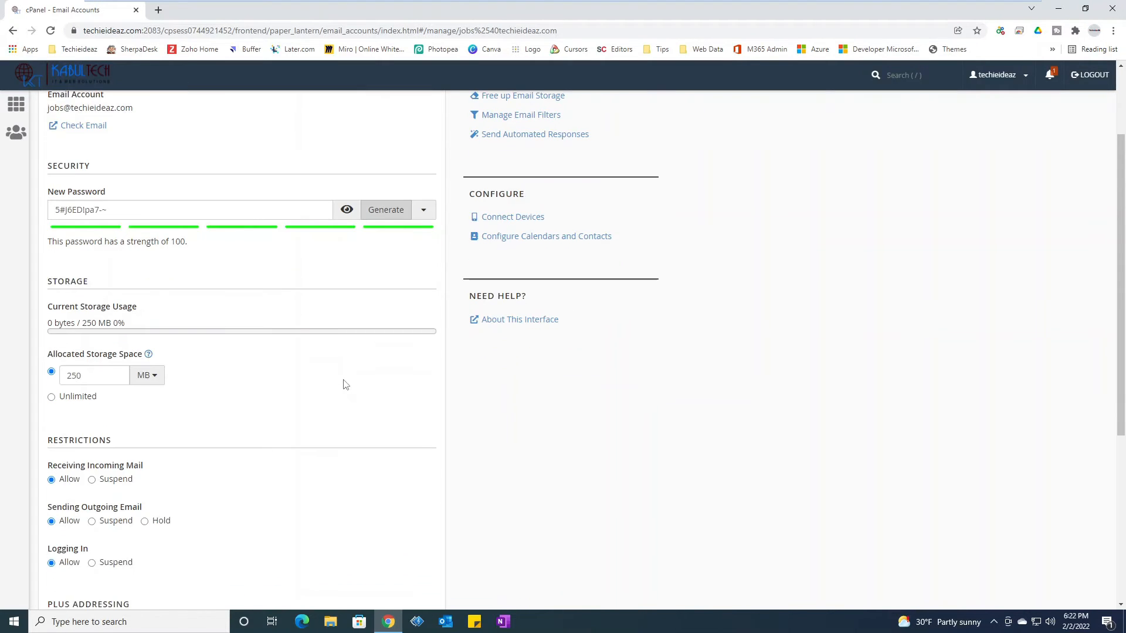
pyautogui.scroll(1, 345, 385)
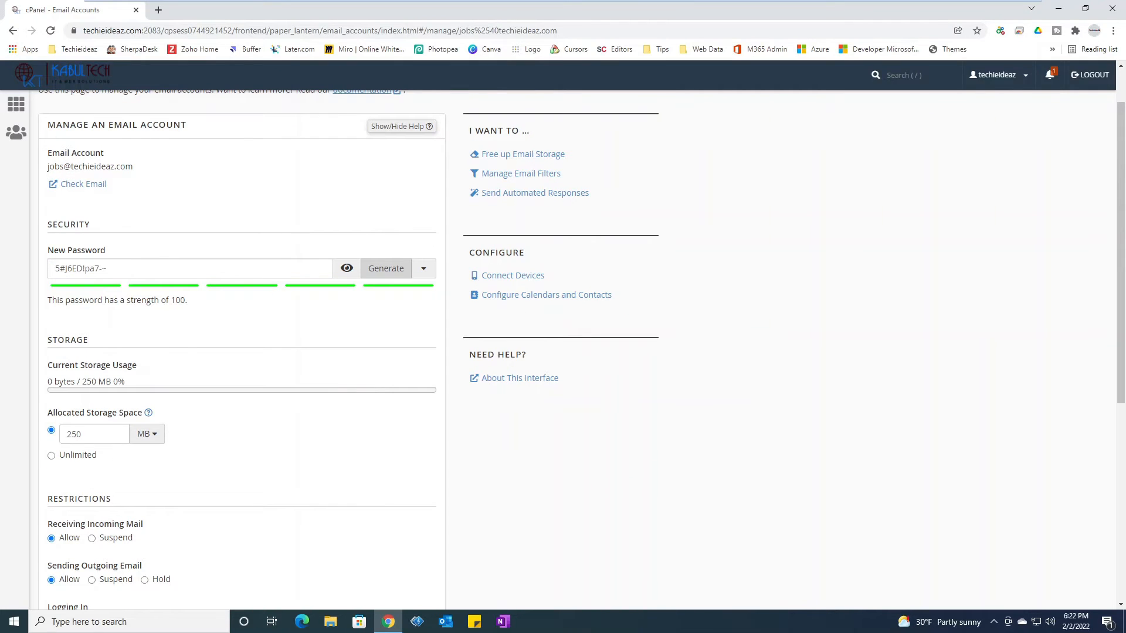
pyautogui.scroll(-2, 251, 344)
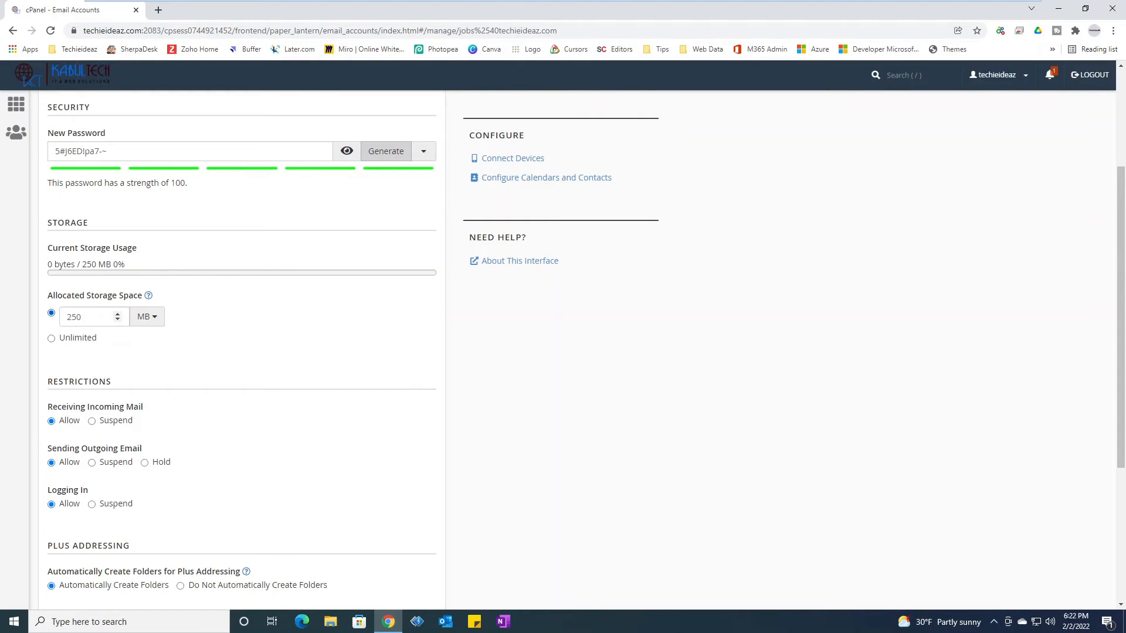
# Replace the 250 MB allocated storage value with 500 MB.
pyautogui.doubleClick(74, 317)
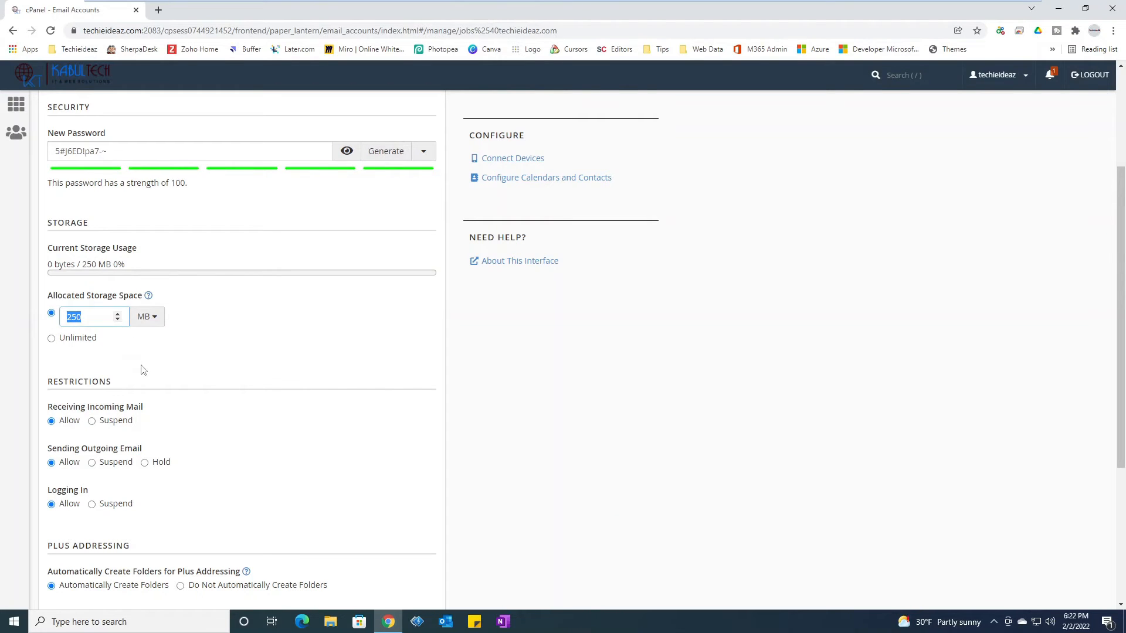
pyautogui.write('5')
pyautogui.click(232, 355)
pyautogui.scroll(-1, 280, 388)
pyautogui.scroll(-1, 279, 389)
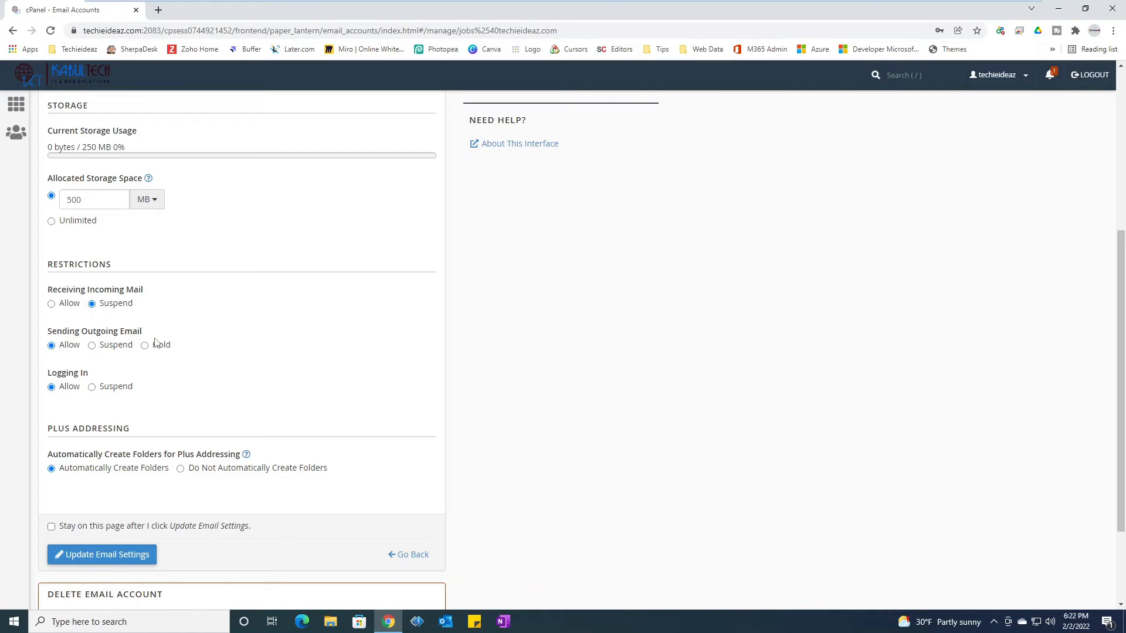
# Set Receiving Incoming Mail to Allow, and toggle Logging In to Suspend and back to Allow.
pyautogui.click(52, 304)
pyautogui.click(92, 389)
pyautogui.moveTo(50, 293); pyautogui.dragTo(148, 299)
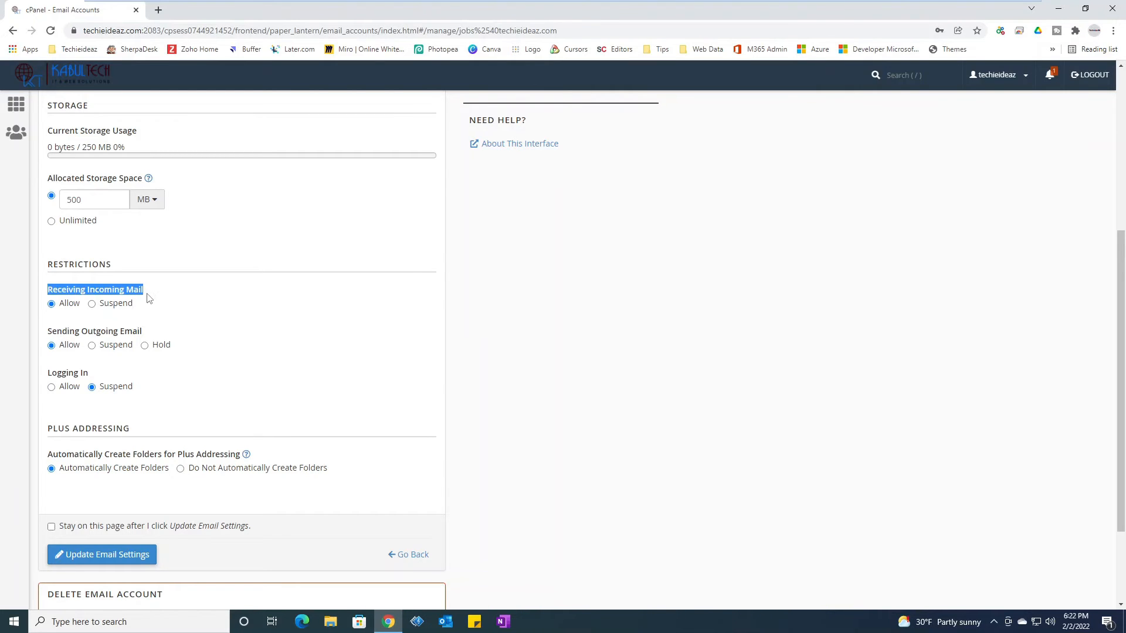
pyautogui.click(157, 296)
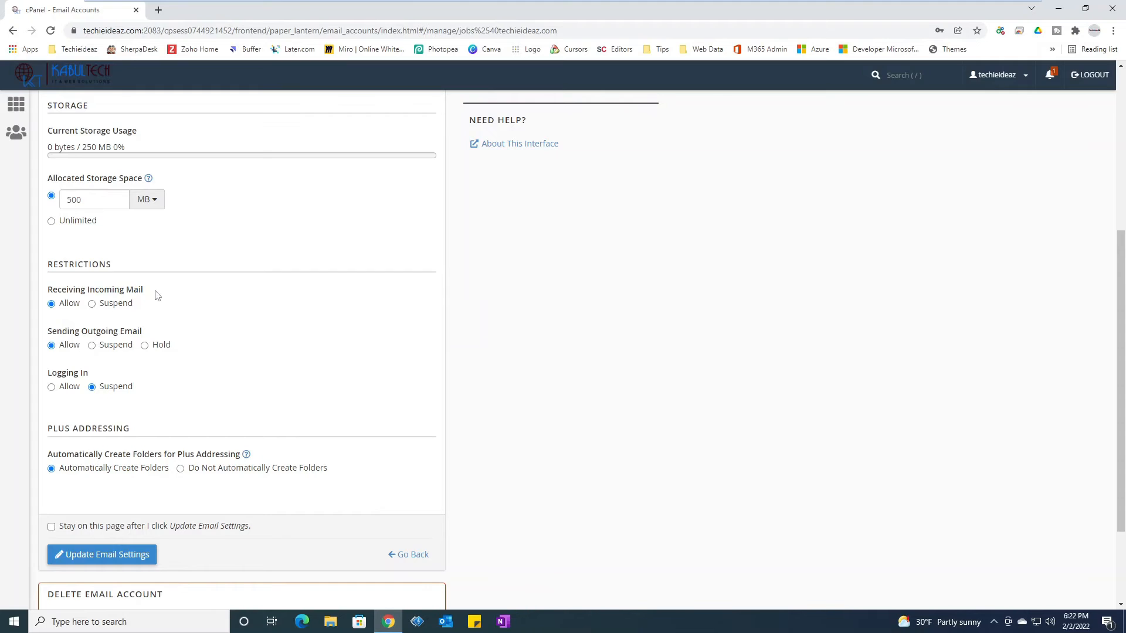
pyautogui.click(51, 387)
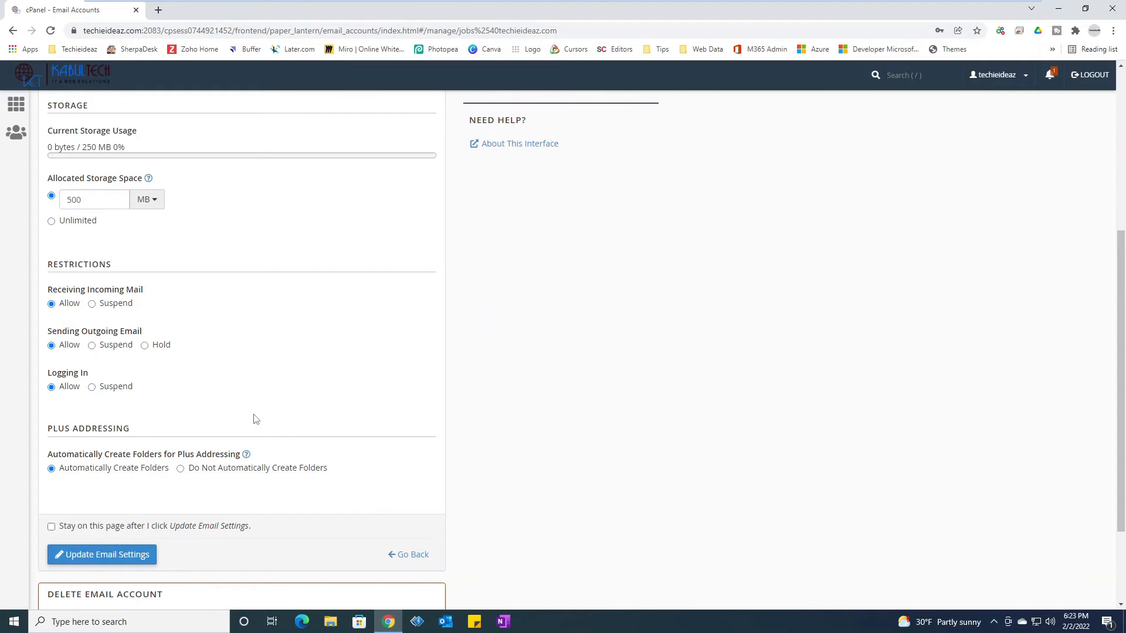
# Try Suspend and Hold for Sending Outgoing Email, then return it to Allow.
pyautogui.click(92, 345)
pyautogui.click(146, 347)
pyautogui.click(53, 346)
pyautogui.scroll(-1, 236, 368)
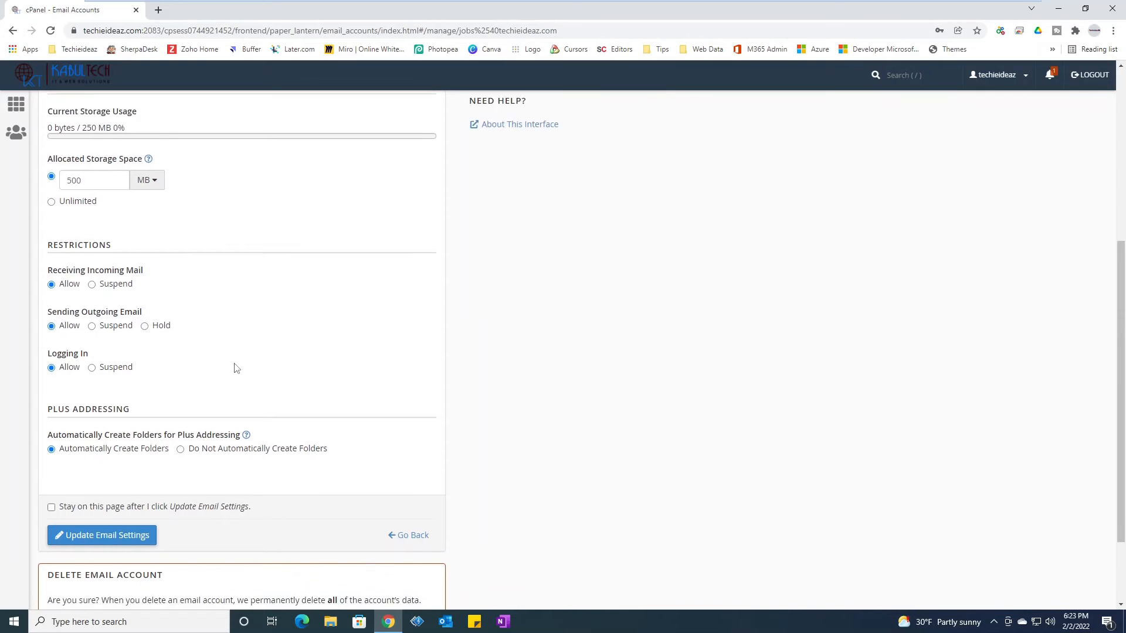
pyautogui.scroll(-1, 335, 469)
pyautogui.scroll(7, 426, 398)
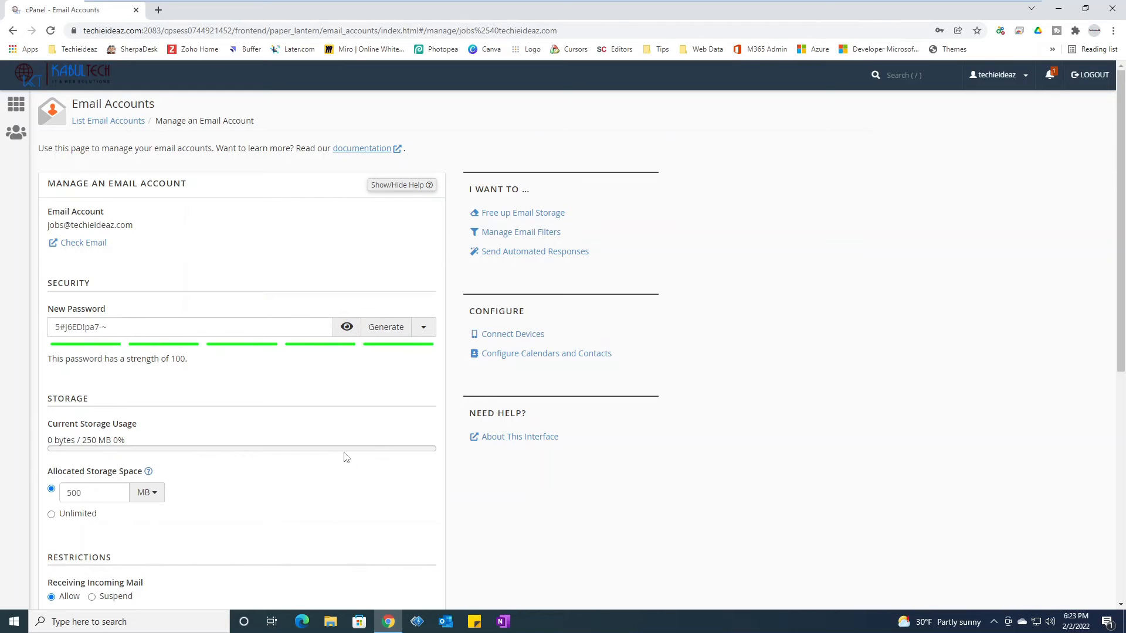
pyautogui.scroll(-7, 344, 457)
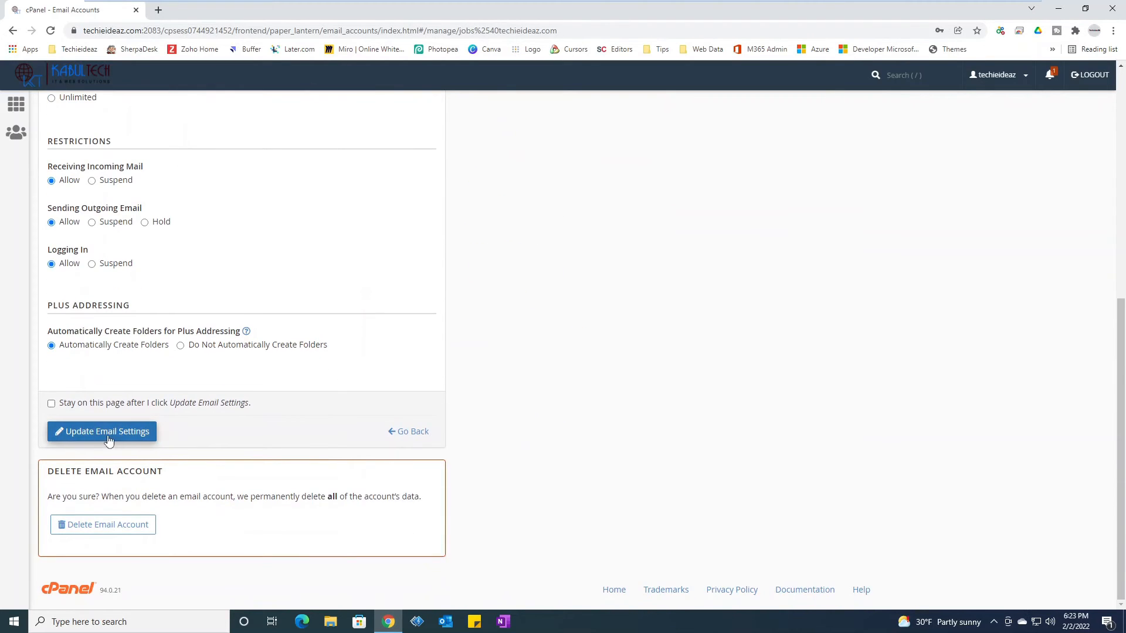
# Generate a fresh password, save the 500 MB jobs mailbox settings, and reopen its Manage page.
pyautogui.scroll(7, 232, 423)
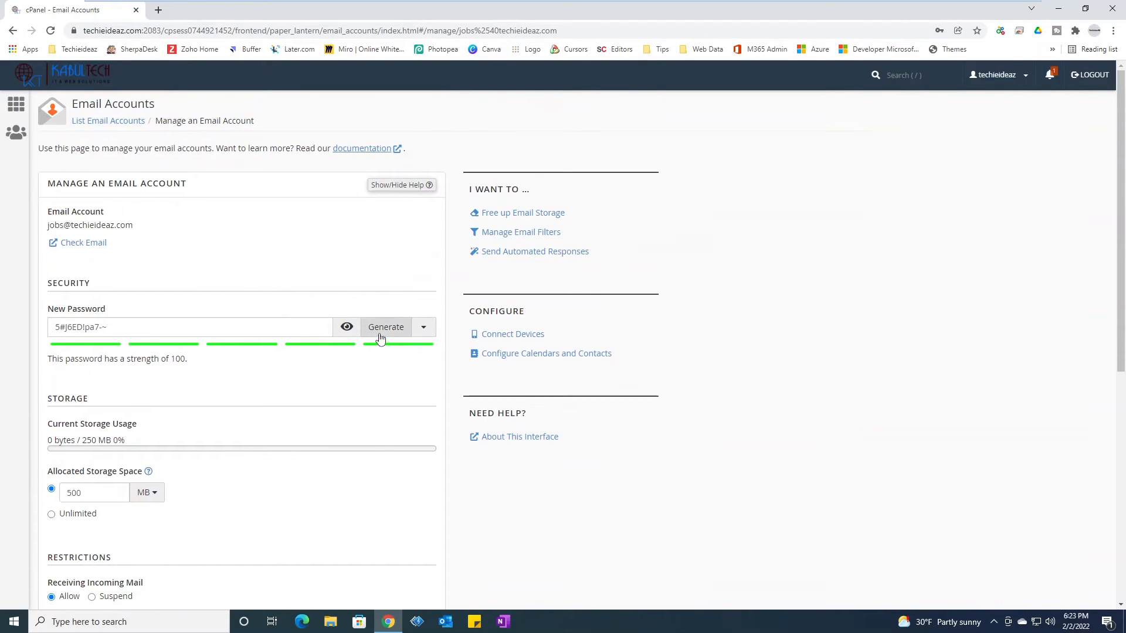
pyautogui.click(380, 340)
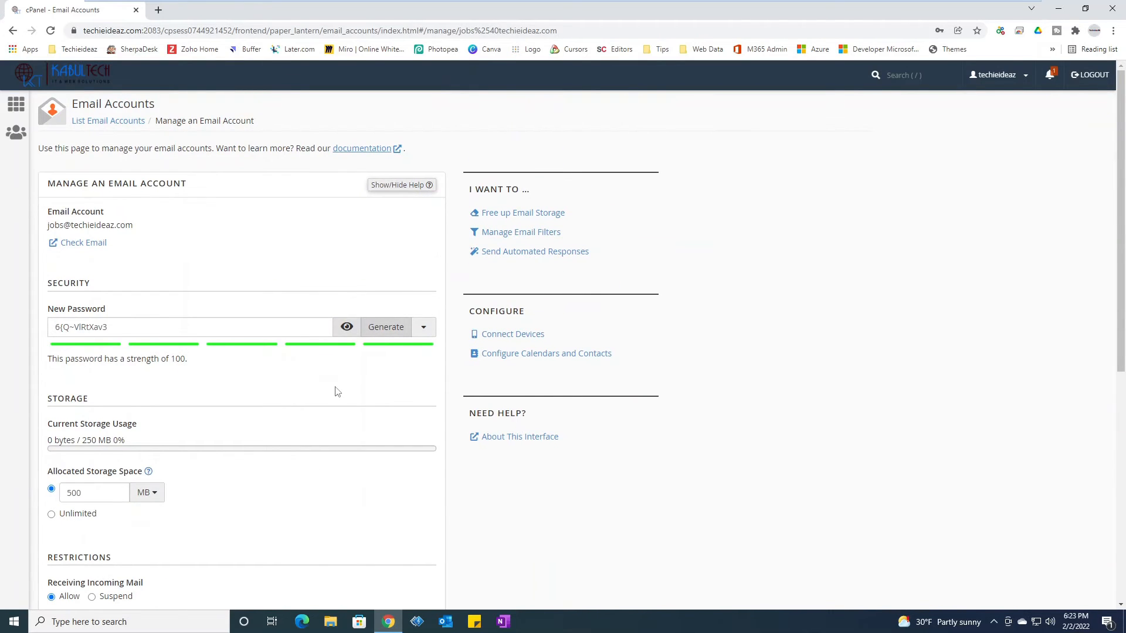
pyautogui.scroll(-7, 334, 389)
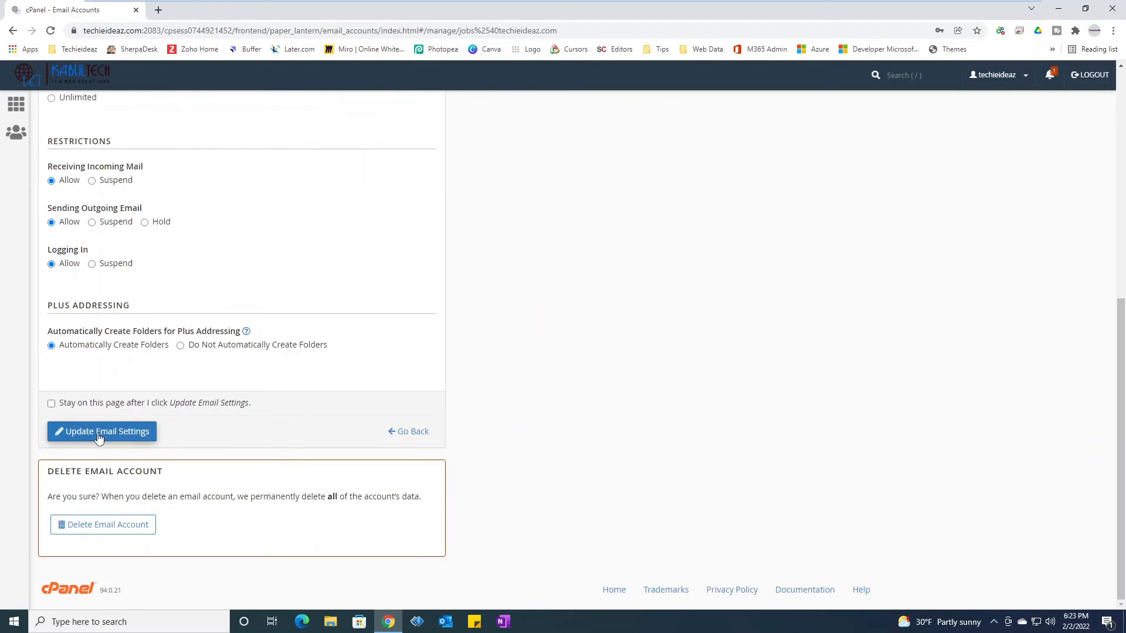
pyautogui.click(98, 437)
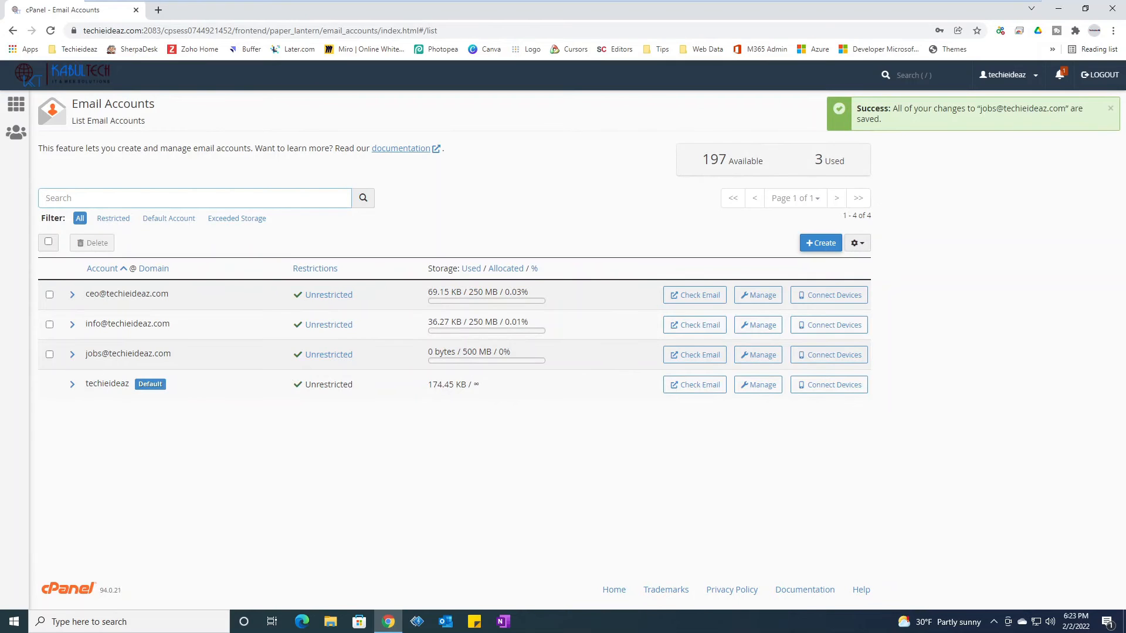
pyautogui.click(760, 357)
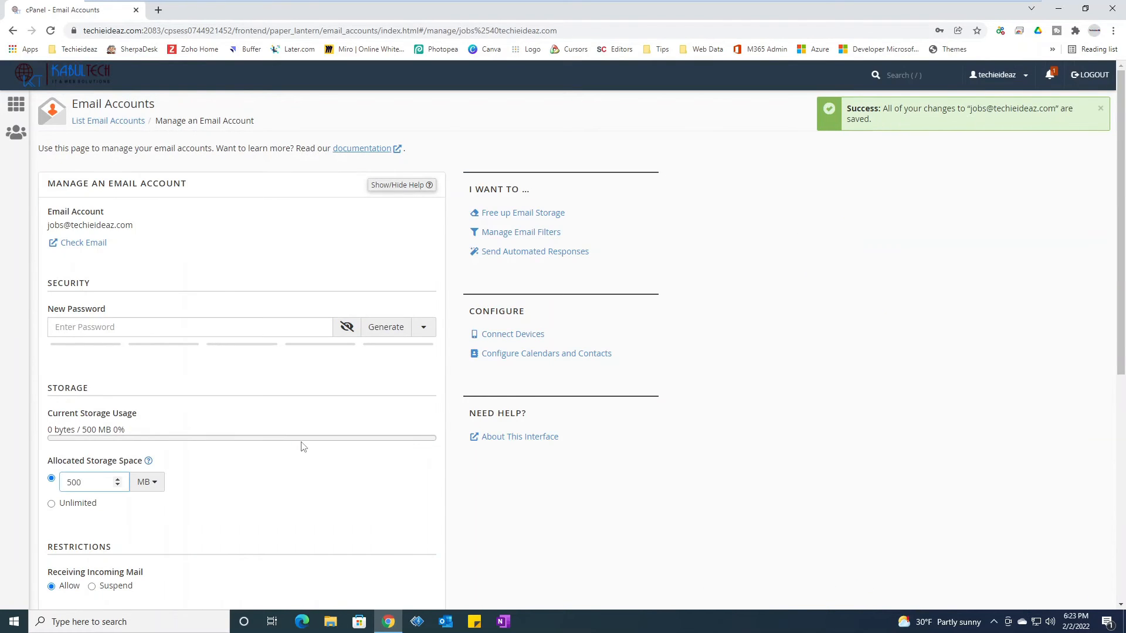
pyautogui.scroll(-7, 303, 447)
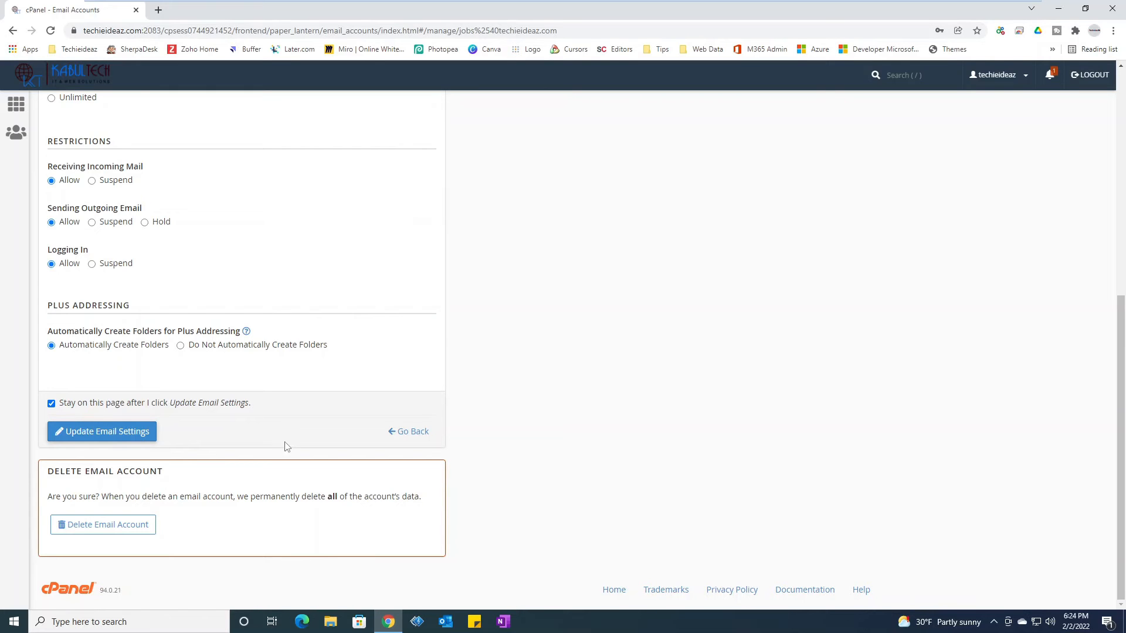
# Generate a new password and save the jobs account settings with the 500 MB quota.
pyautogui.scroll(4, 258, 382)
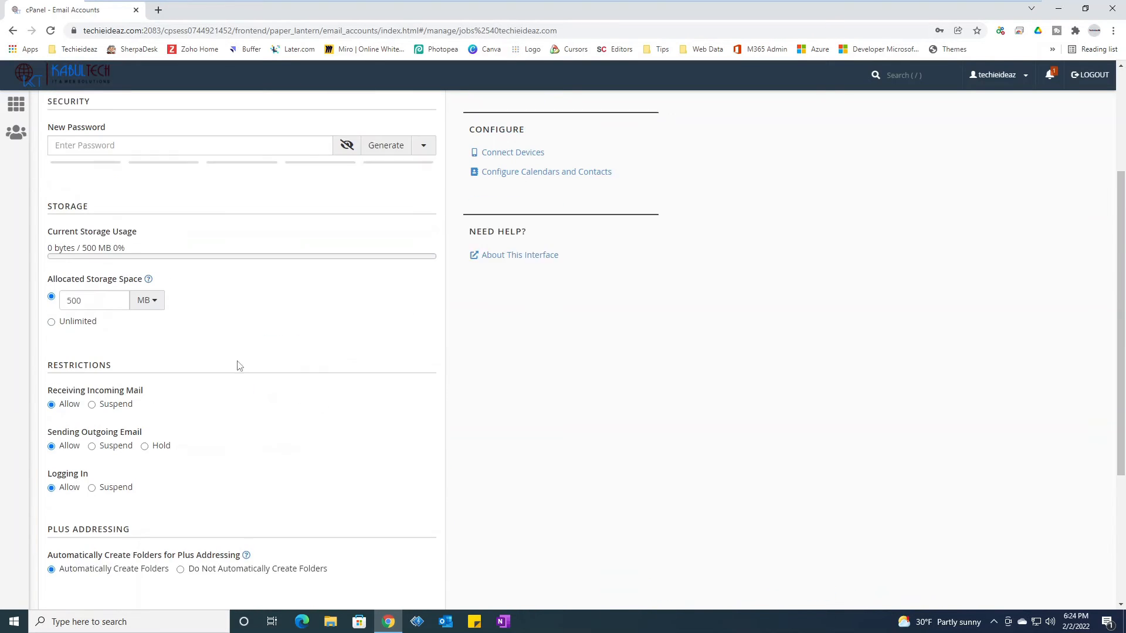
pyautogui.click(378, 157)
pyautogui.scroll(-4, 320, 443)
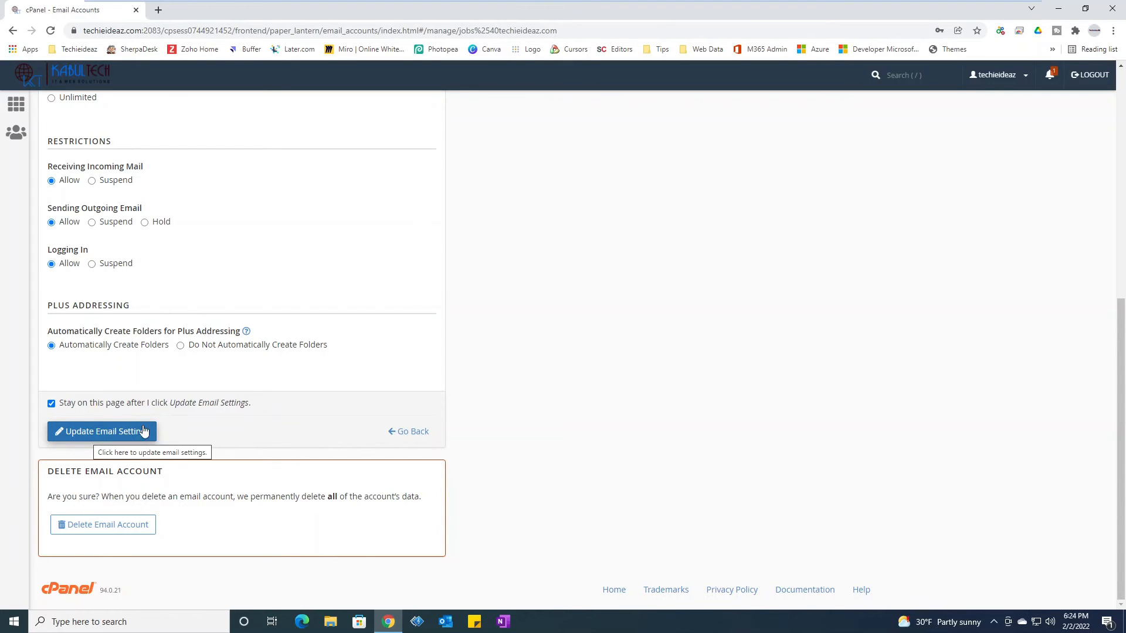
pyautogui.click(112, 433)
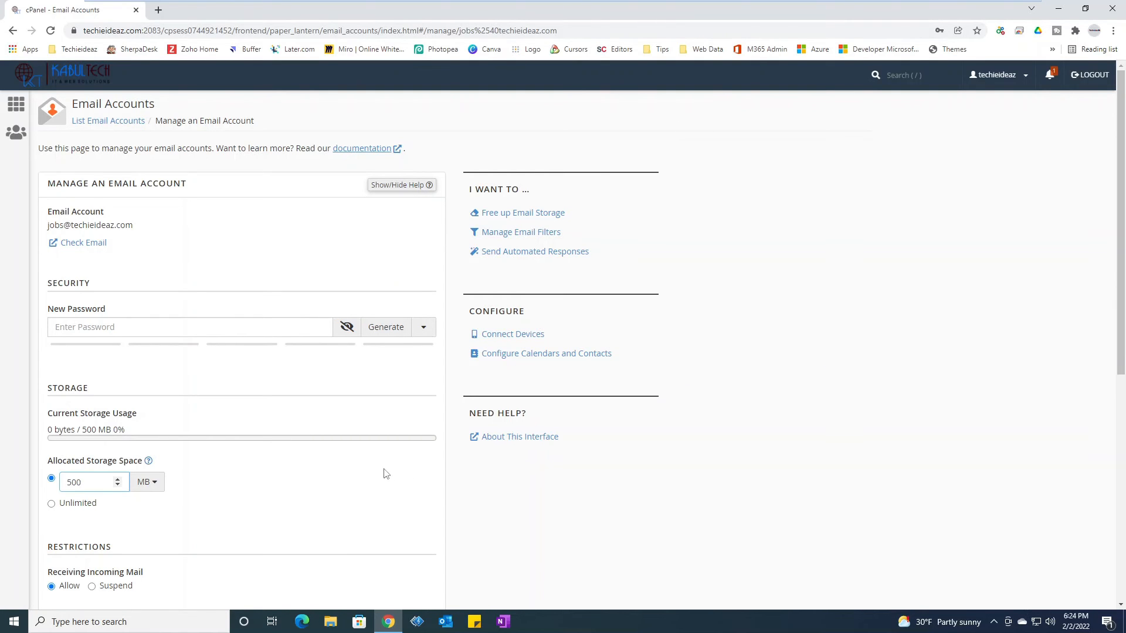
# Review the restrictions section, briefly highlighting it, with all three restrictions on Allow.
pyautogui.scroll(-7, 384, 474)
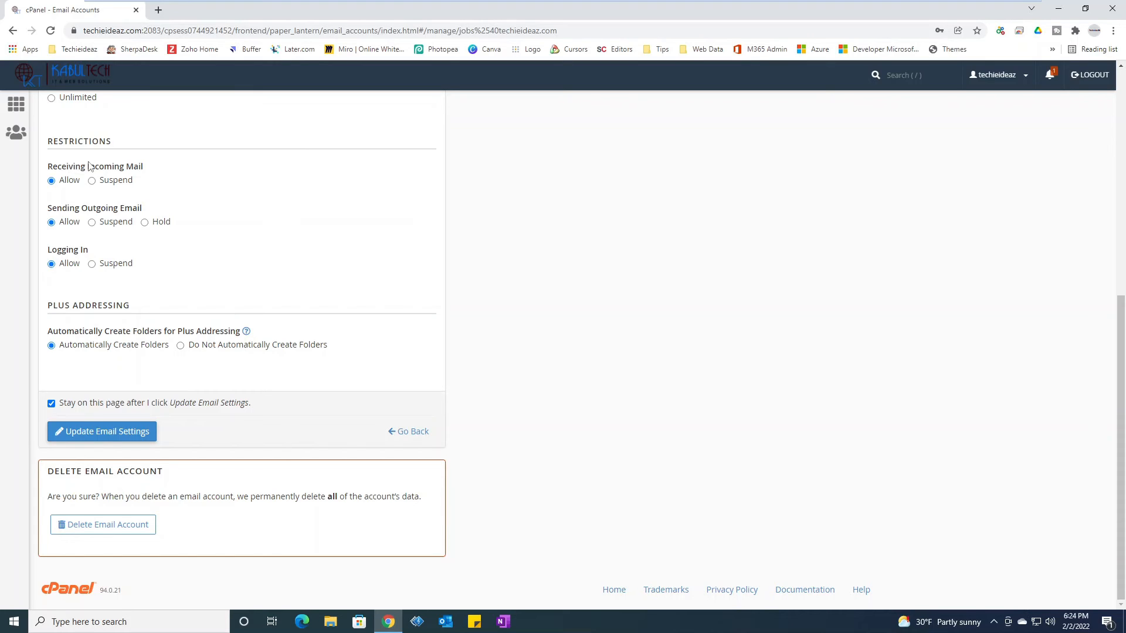
pyautogui.moveTo(46, 139); pyautogui.dragTo(149, 220)
pyautogui.click(246, 241)
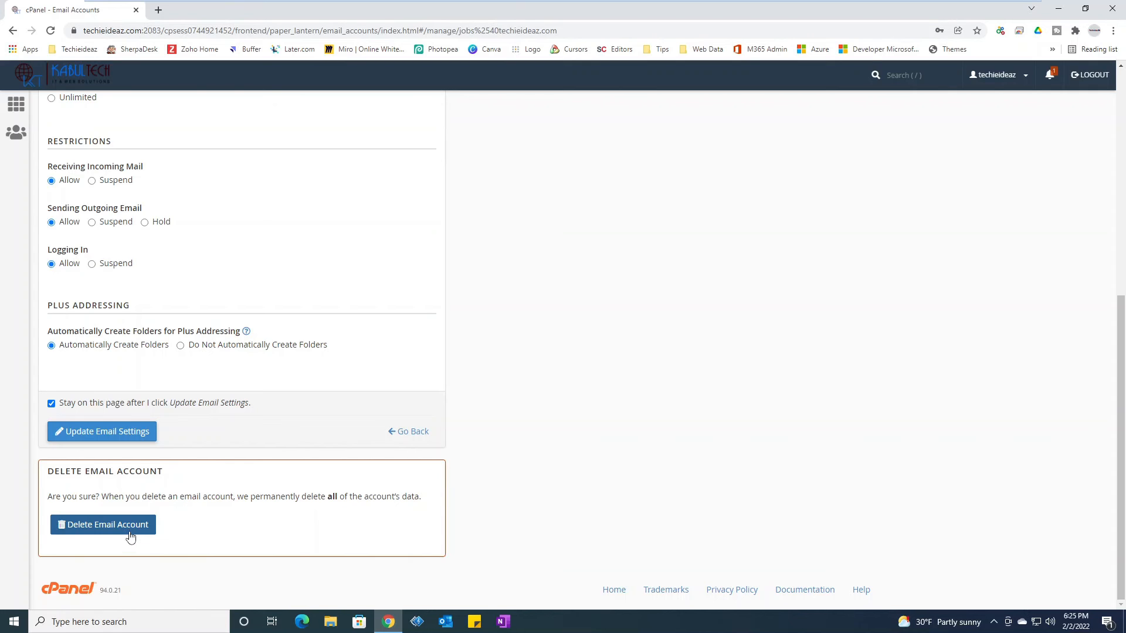
pyautogui.click(98, 534)
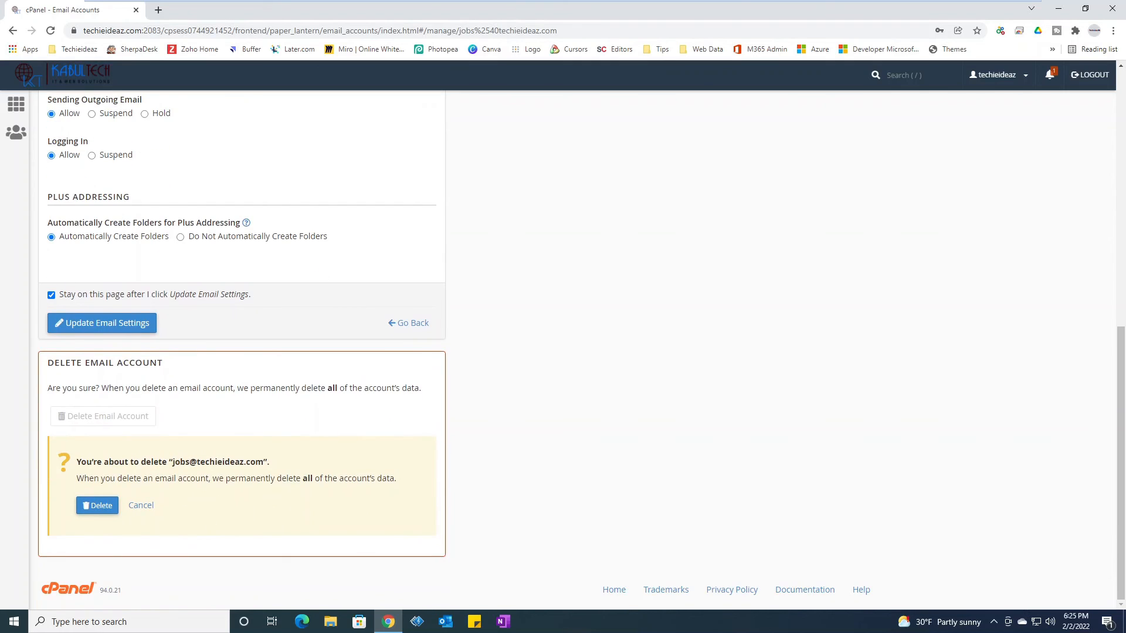
pyautogui.moveTo(76, 460); pyautogui.dragTo(279, 452)
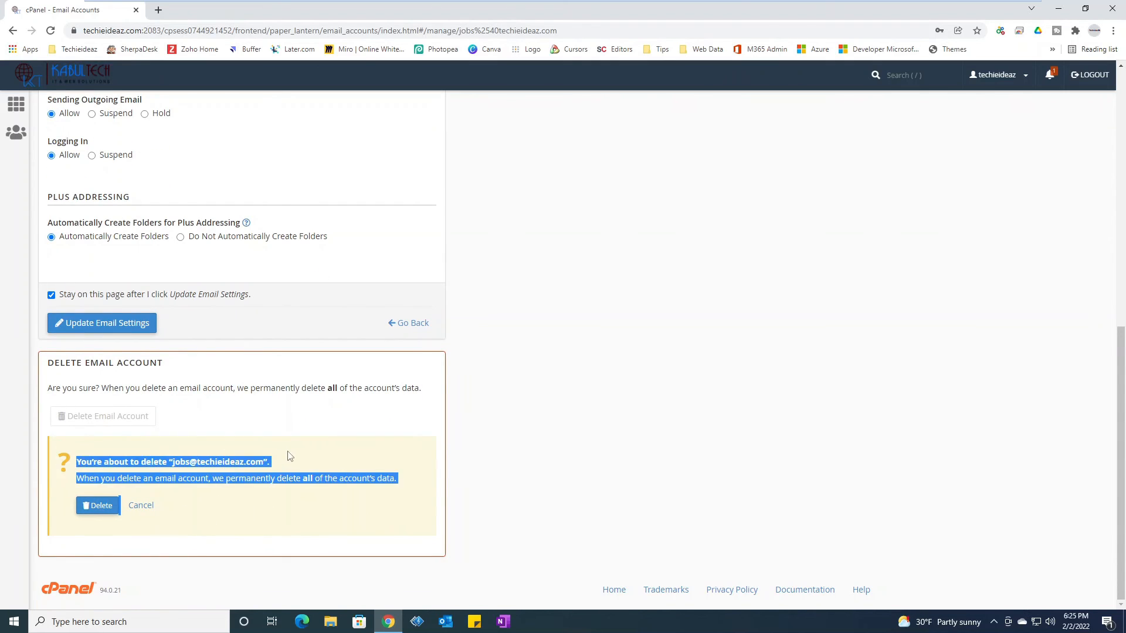
pyautogui.click(314, 455)
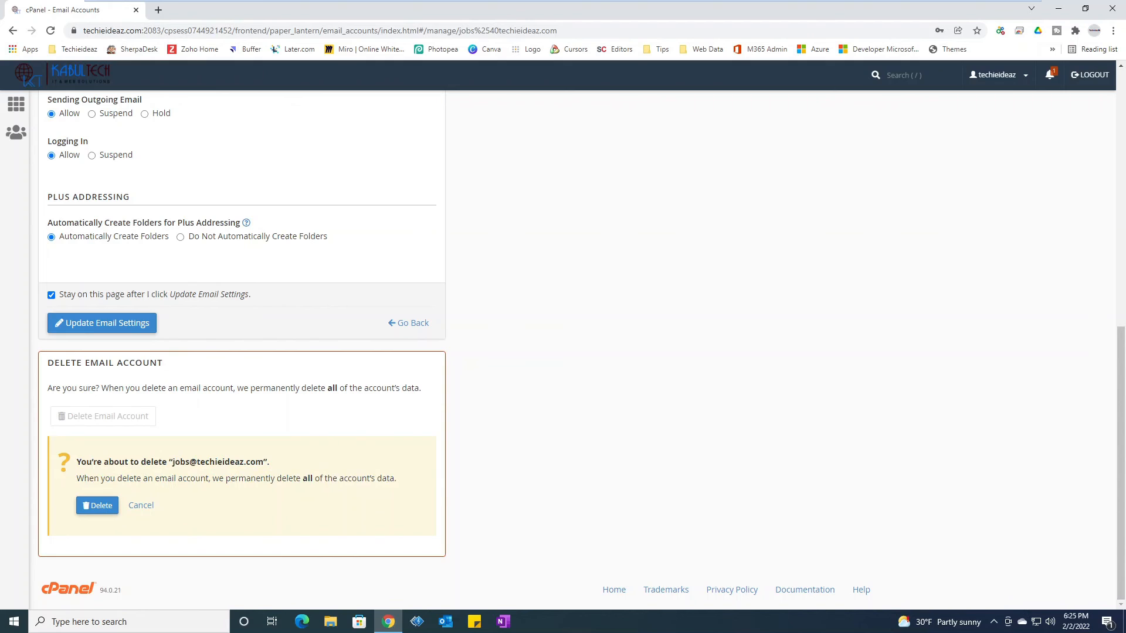
pyautogui.moveTo(91, 462); pyautogui.dragTo(382, 479)
pyautogui.click(289, 514)
pyautogui.click(142, 507)
pyautogui.scroll(5, 683, 399)
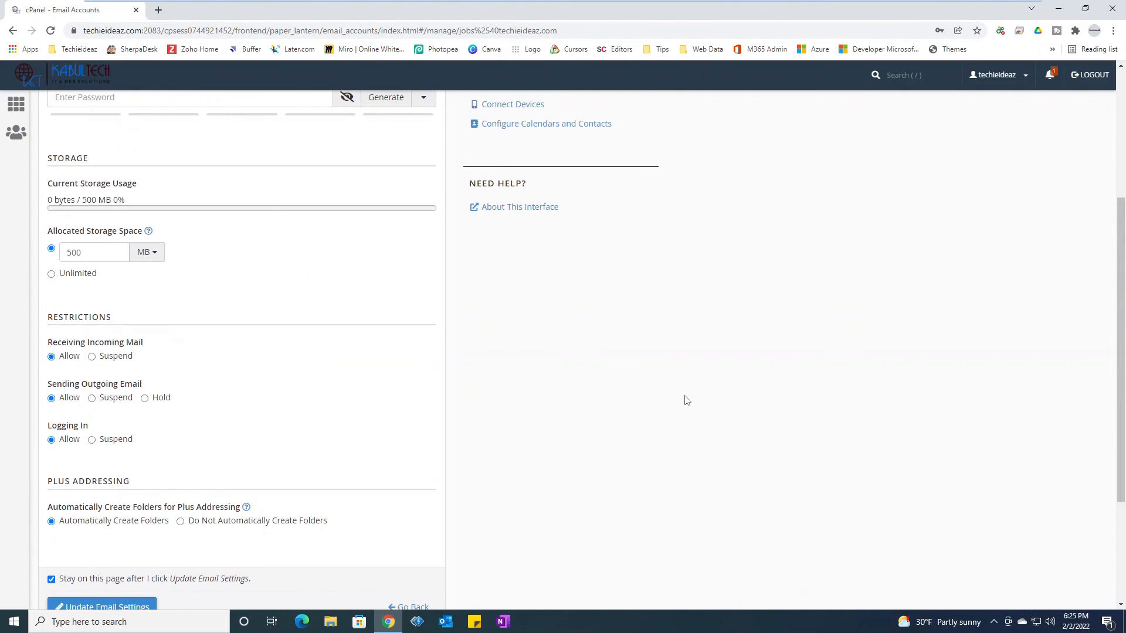
pyautogui.scroll(4, 687, 400)
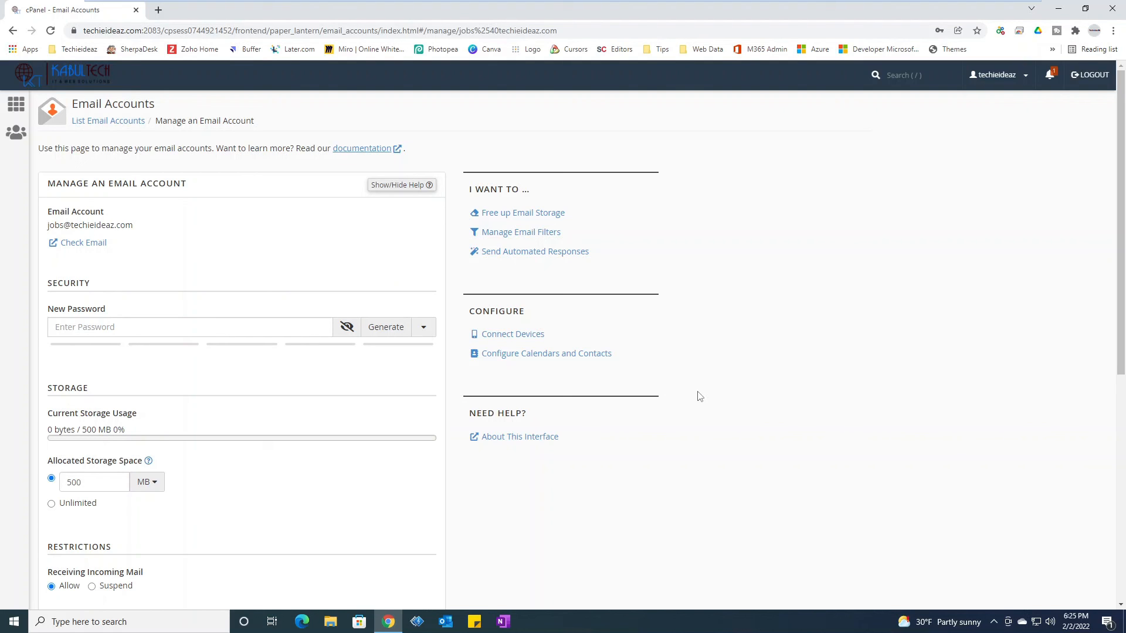
# Return to the cPanel home page with its tool sections and 3 / 200 email accounts.
pyautogui.click(18, 107)
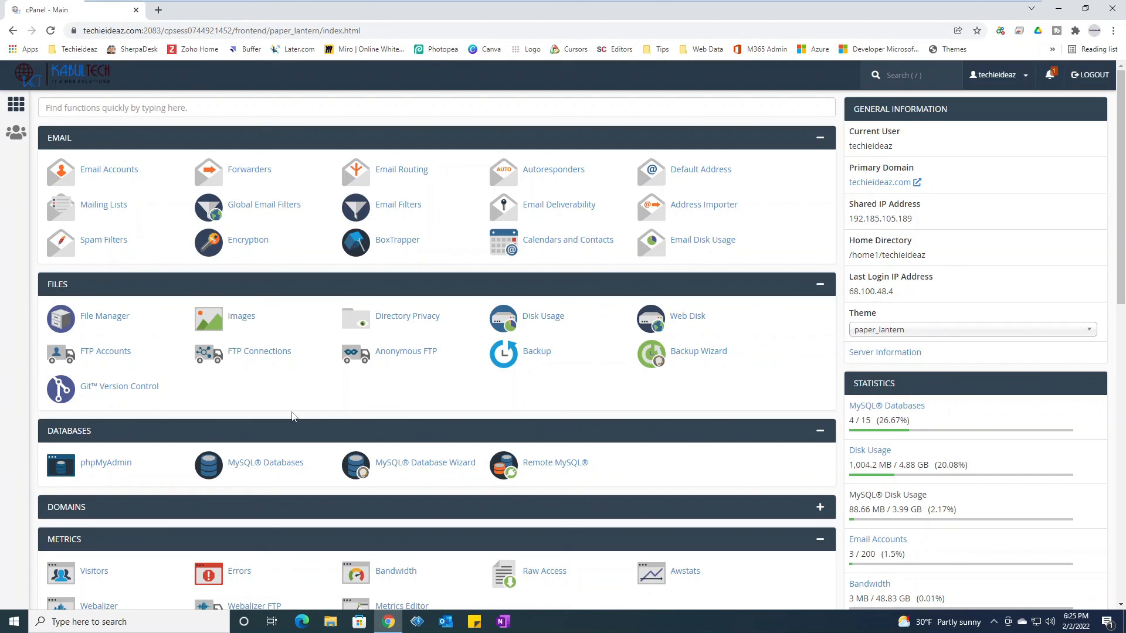
pyautogui.scroll(-13, 310, 421)
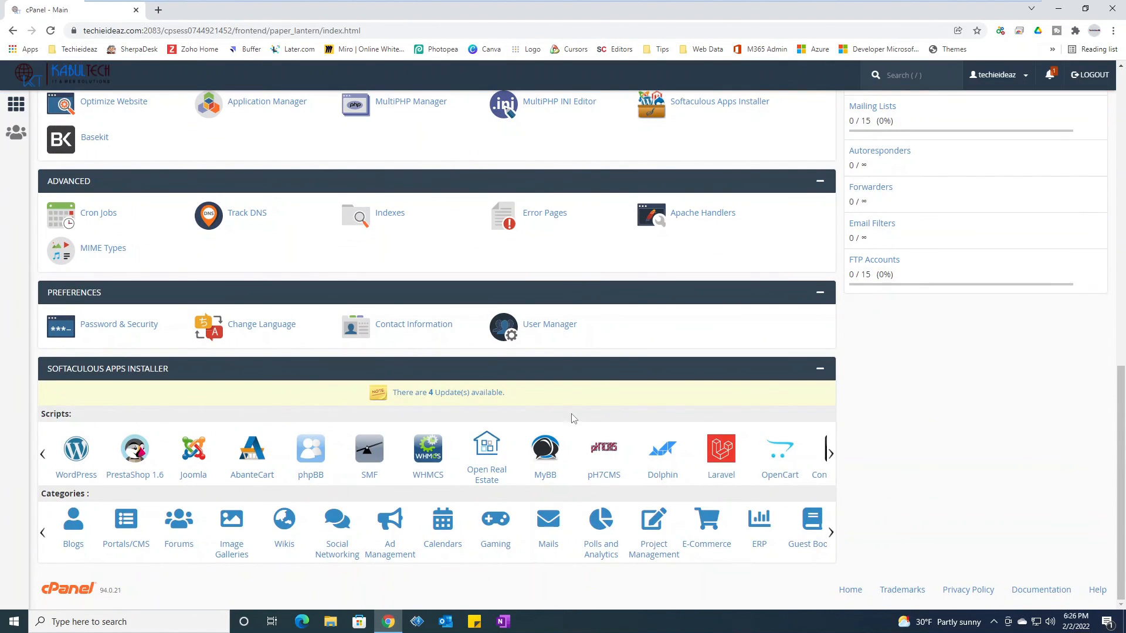
pyautogui.scroll(15, 573, 417)
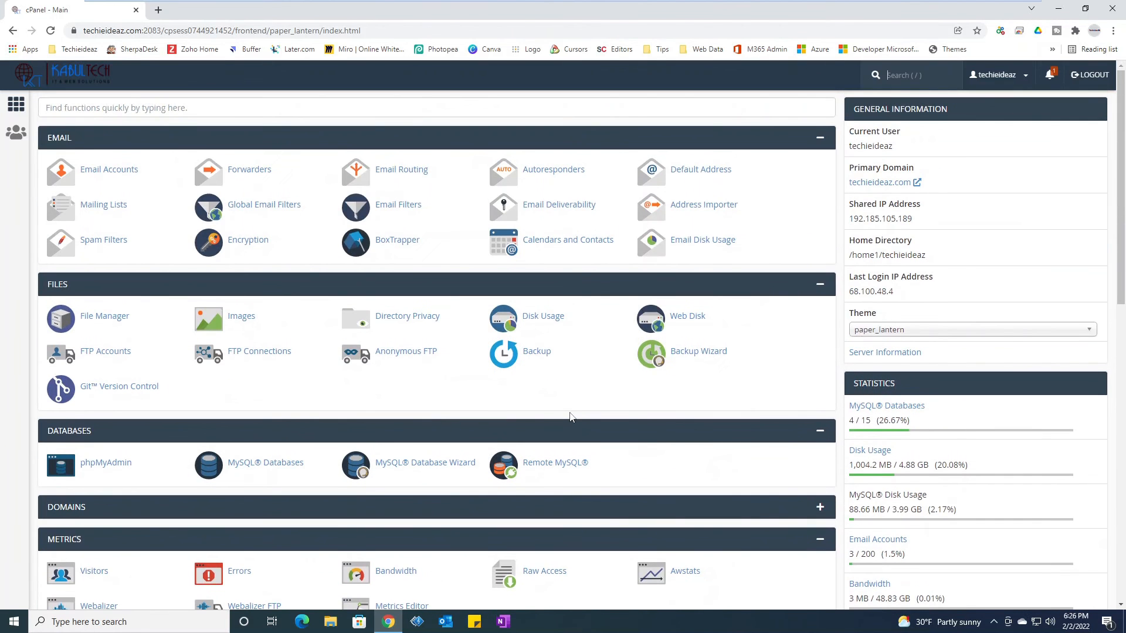